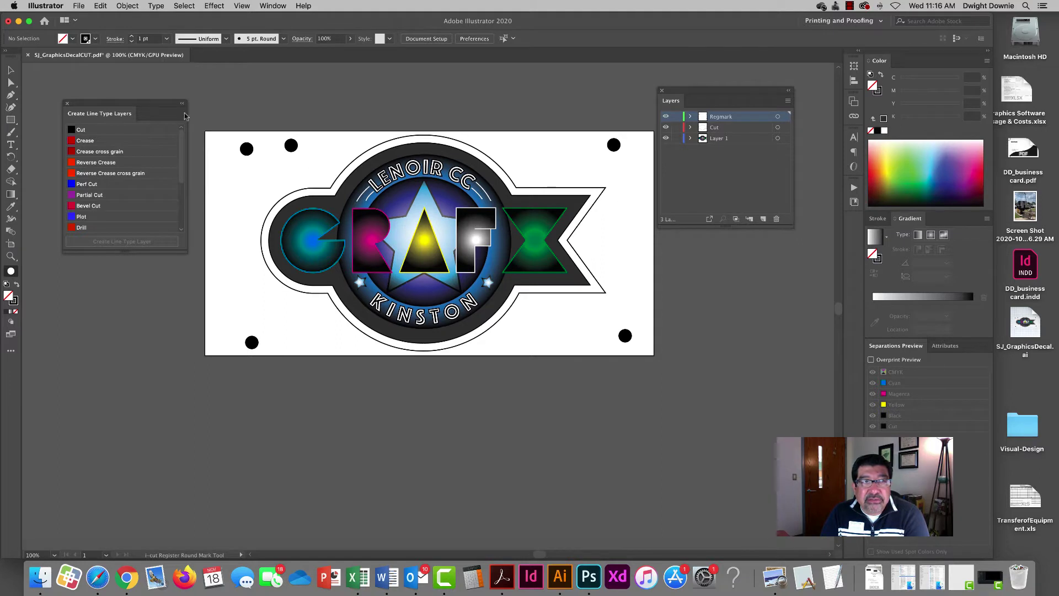
- Delete the Regmark layer along with its round registration marks
{"action": "left_click_drag", "start_coordinate": [152, 107], "coordinate": [151, 87]}
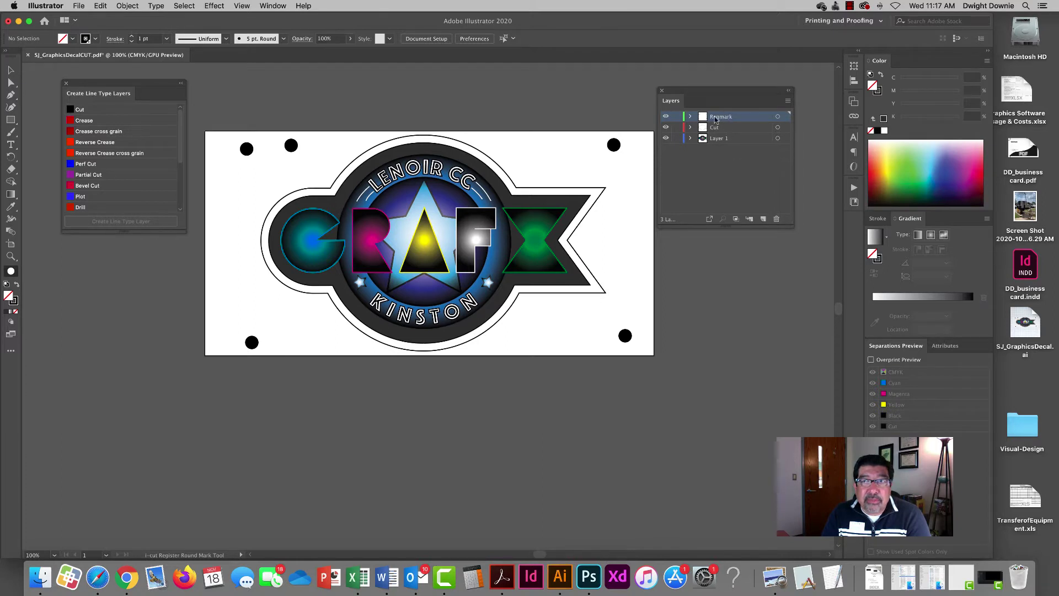
{"action": "left_click", "coordinate": [776, 219]}
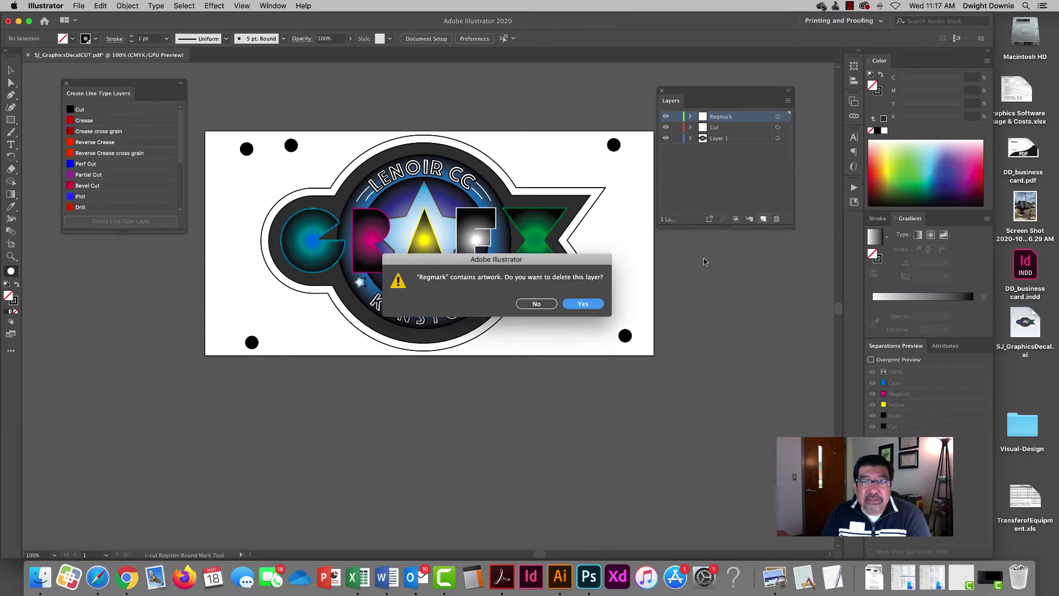
{"action": "left_click", "coordinate": [583, 305]}
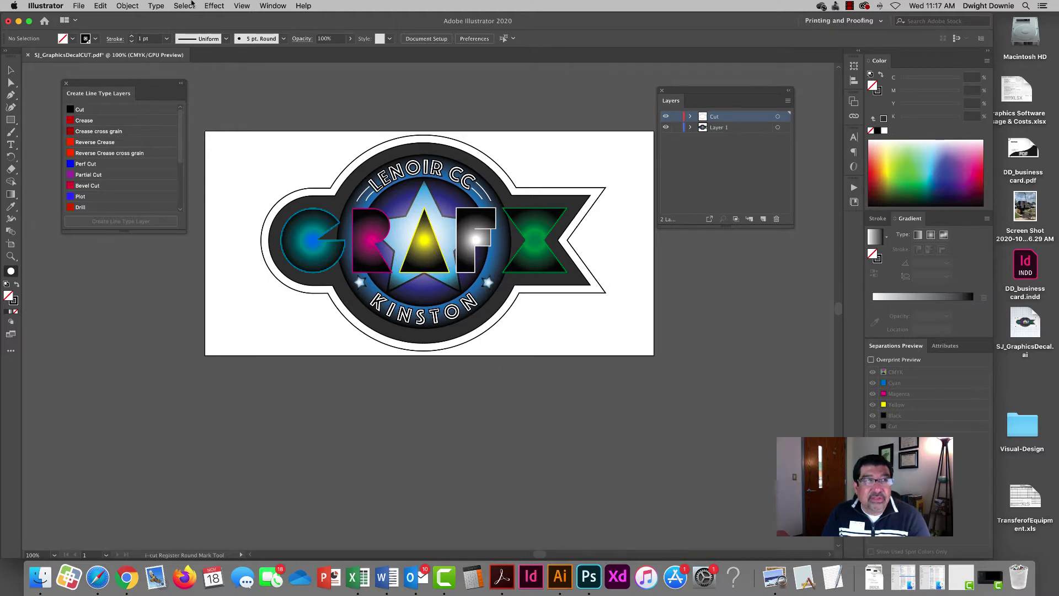
{"action": "left_click", "coordinate": [100, 6]}
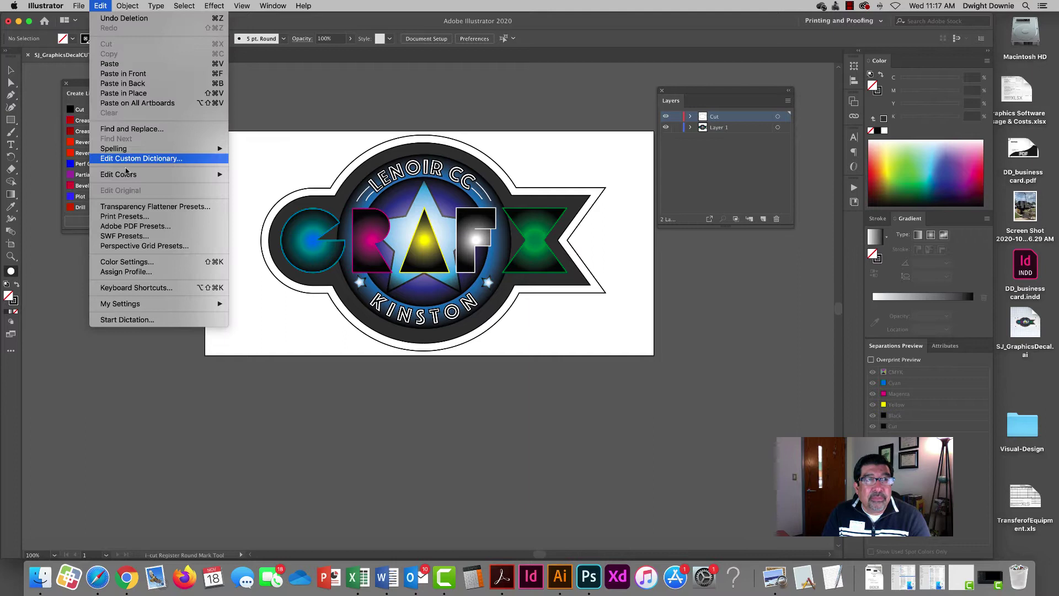
{"action": "left_click", "coordinate": [97, 4]}
- Select and copy all the decal artwork, then start a new document
{"action": "key", "text": "super+a"}
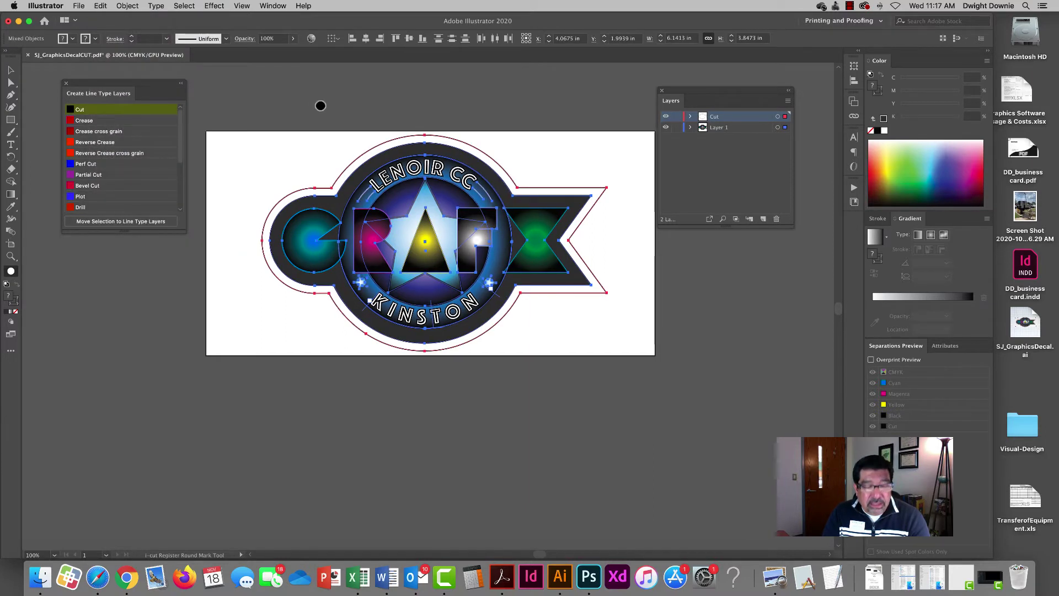
{"action": "key", "text": "v"}
{"action": "left_click", "coordinate": [101, 6]}
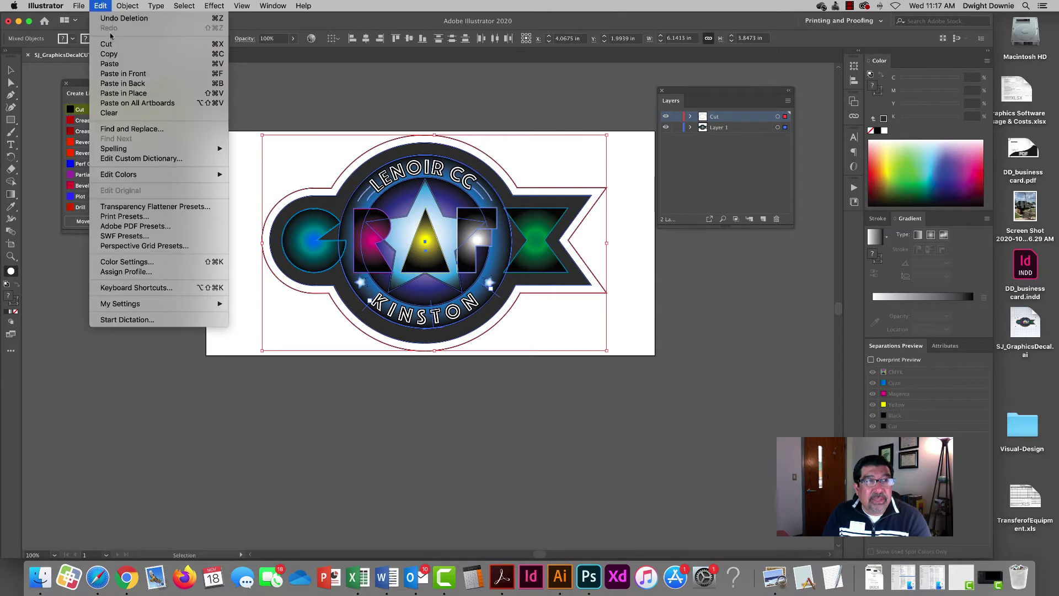
{"action": "left_click", "coordinate": [100, 46]}
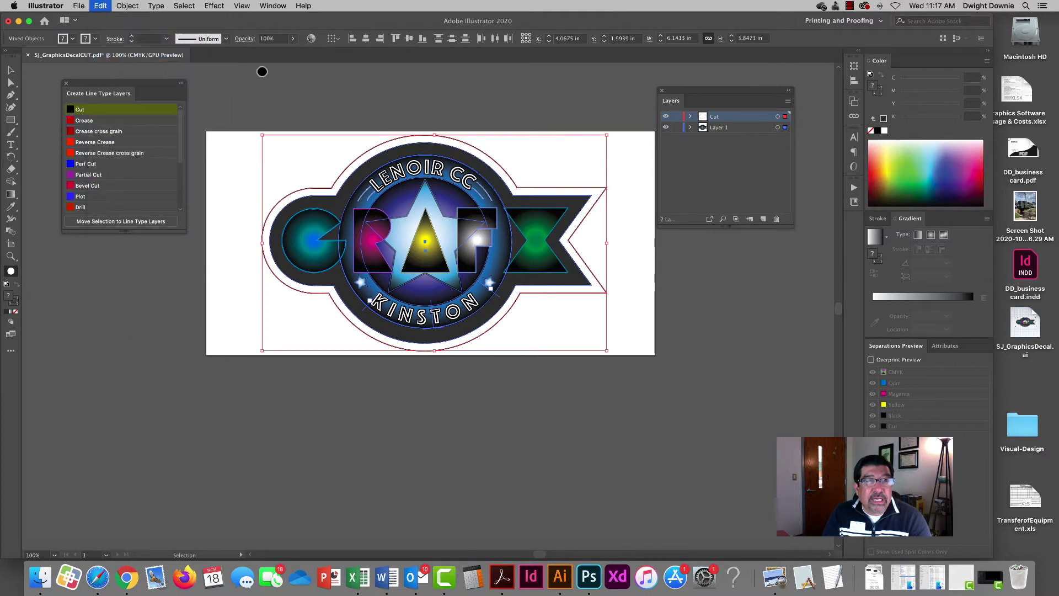
{"action": "left_click", "coordinate": [79, 6]}
{"action": "left_click", "coordinate": [82, 20]}
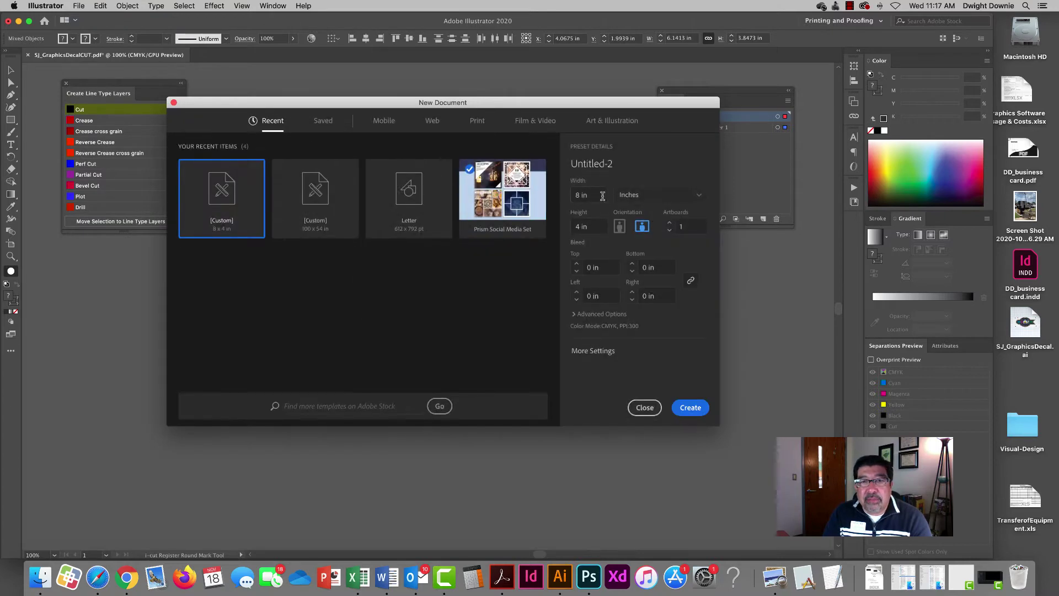
- Create a 48 in × 48 in document and paste the copied decal artwork into it
{"action": "left_click", "coordinate": [597, 193]}
{"action": "type", "text": "48"}
{"action": "key", "text": "Tab"}
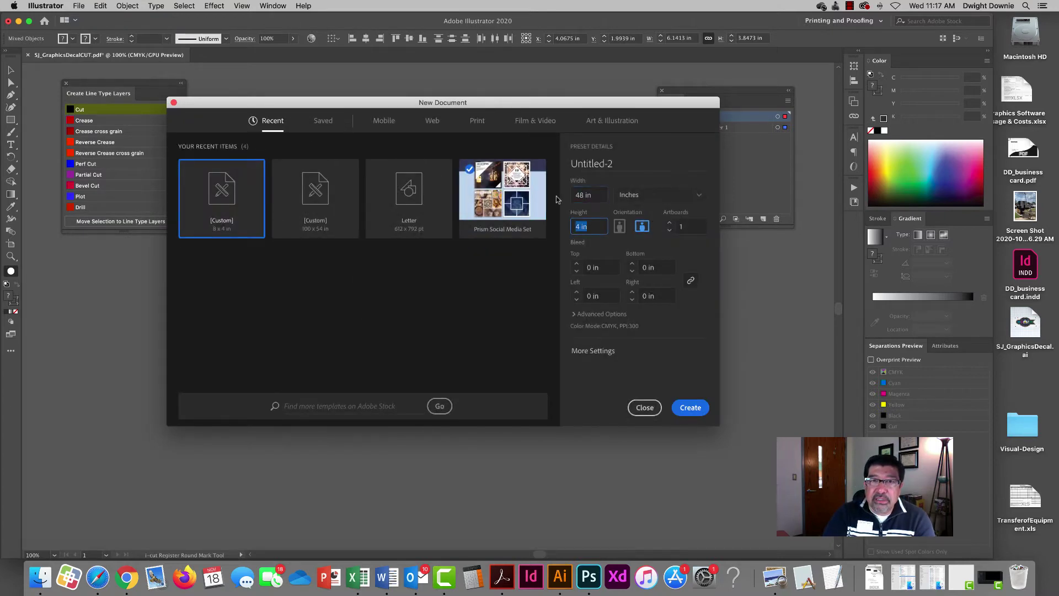
{"action": "type", "text": "48"}
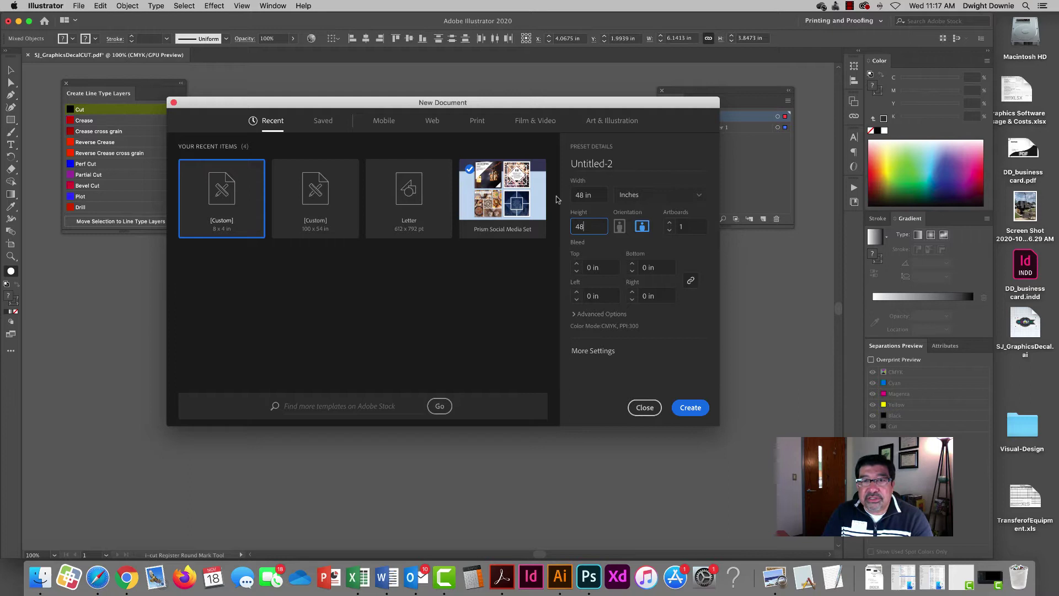
{"action": "left_click", "coordinate": [690, 407]}
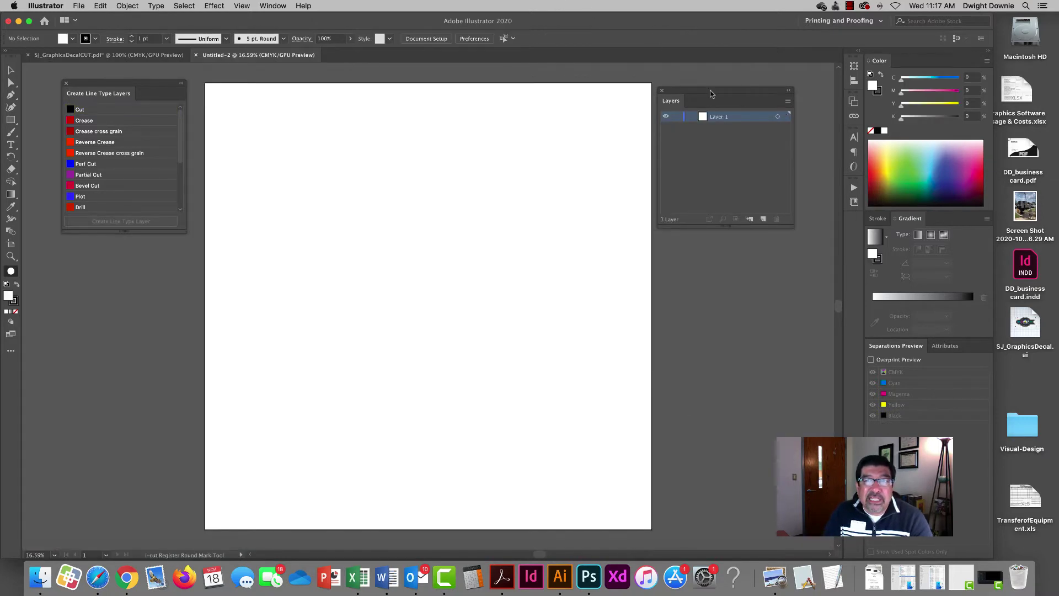
{"action": "left_click_drag", "start_coordinate": [711, 93], "coordinate": [736, 92]}
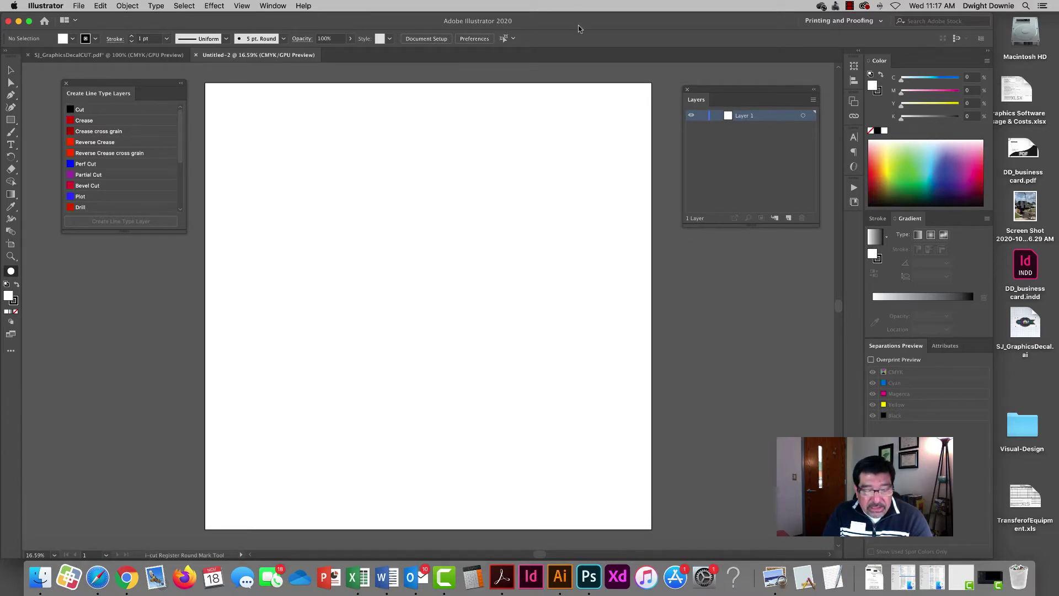
{"action": "key", "text": "super+v"}
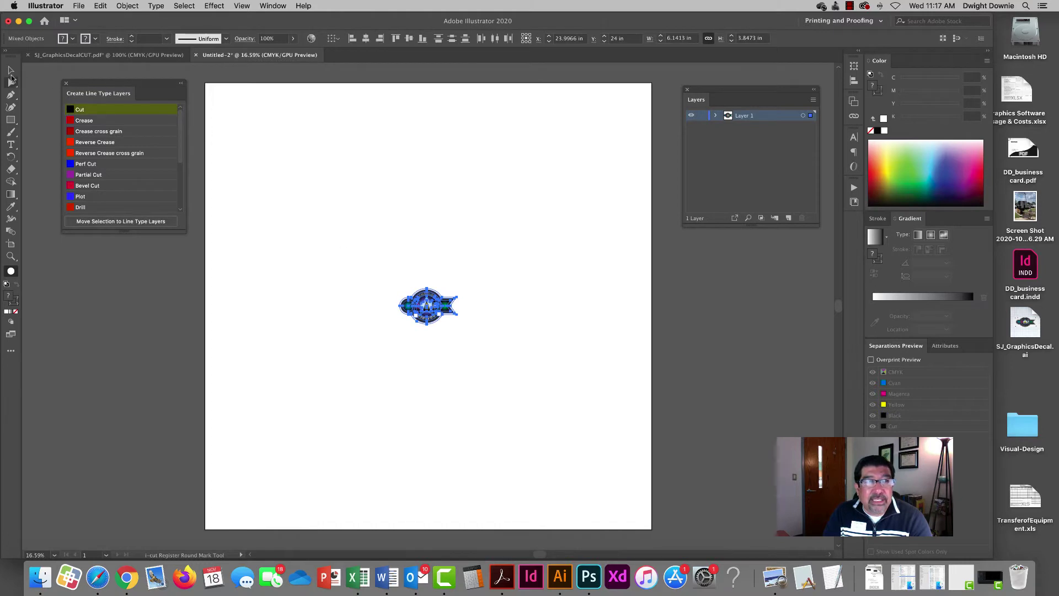
- Move the pasted decal to the top-left corner and put its cut line on a Cut layer
{"action": "left_click", "coordinate": [11, 71]}
{"action": "left_click_drag", "start_coordinate": [373, 273], "coordinate": [480, 347]}
{"action": "left_click_drag", "start_coordinate": [438, 304], "coordinate": [266, 119]}
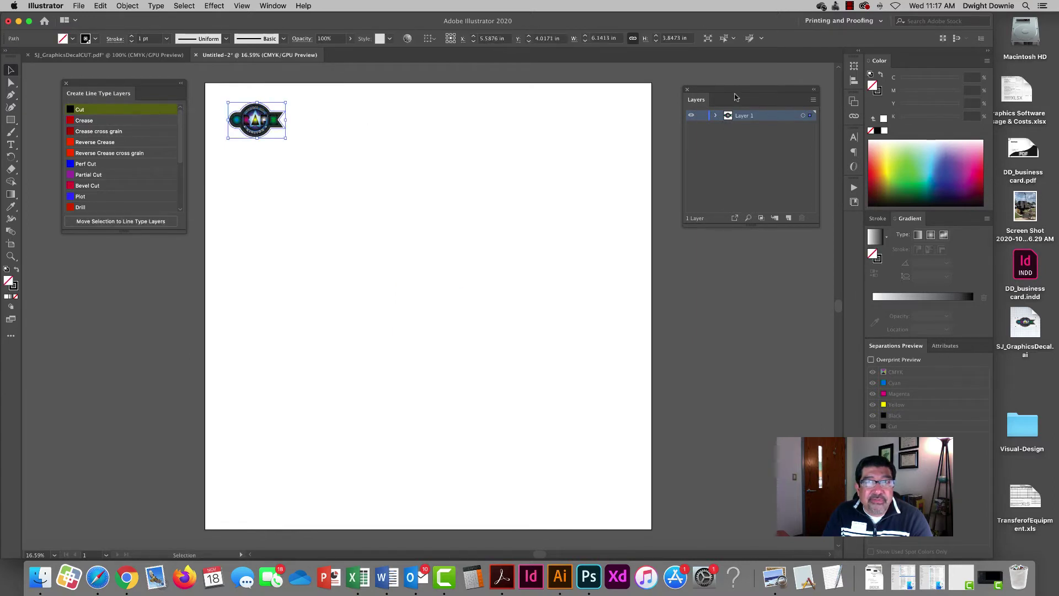
{"action": "left_click_drag", "start_coordinate": [735, 98], "coordinate": [630, 91]}
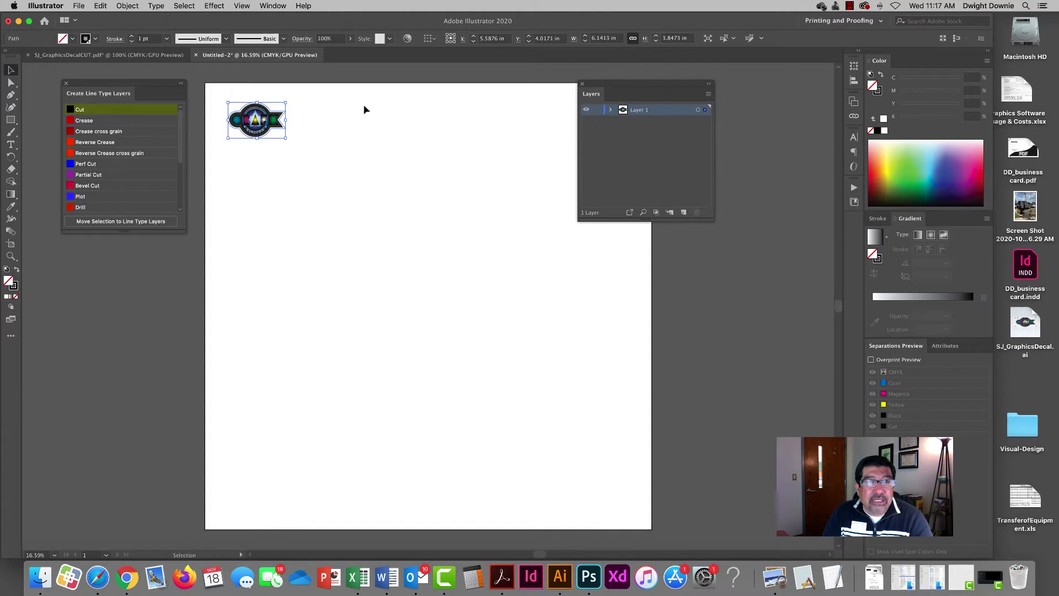
{"action": "left_click", "coordinate": [121, 221]}
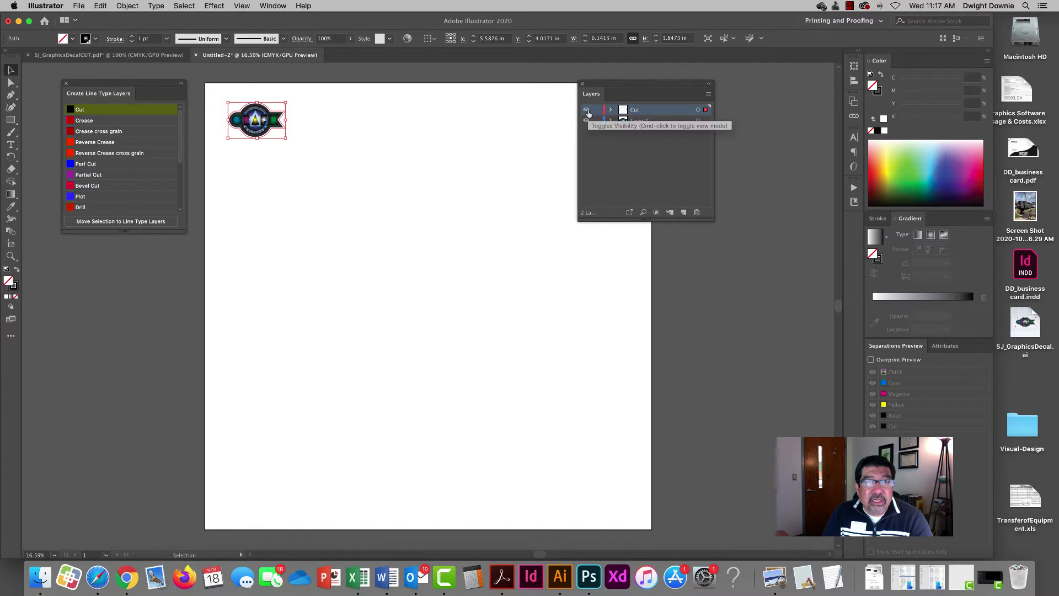
{"action": "key", "text": "super+shift+a"}
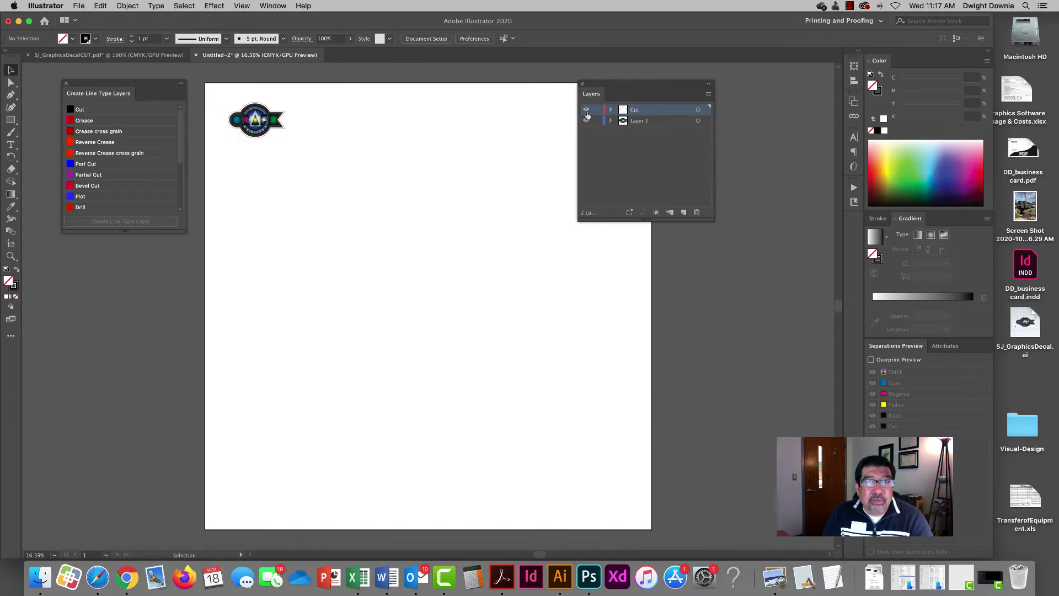
- Duplicate the top-left decal across the top row until seven decals fill it
{"action": "left_click_drag", "start_coordinate": [633, 89], "coordinate": [754, 86]}
{"action": "left_click_drag", "start_coordinate": [224, 99], "coordinate": [284, 144]}
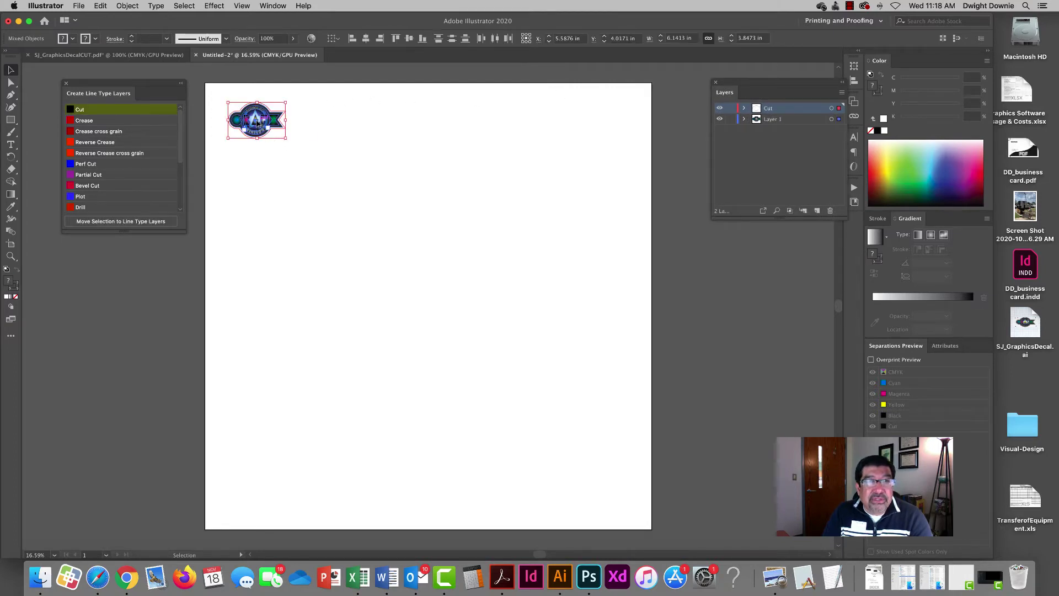
{"action": "left_click_drag", "start_coordinate": [257, 122], "coordinate": [317, 123]}
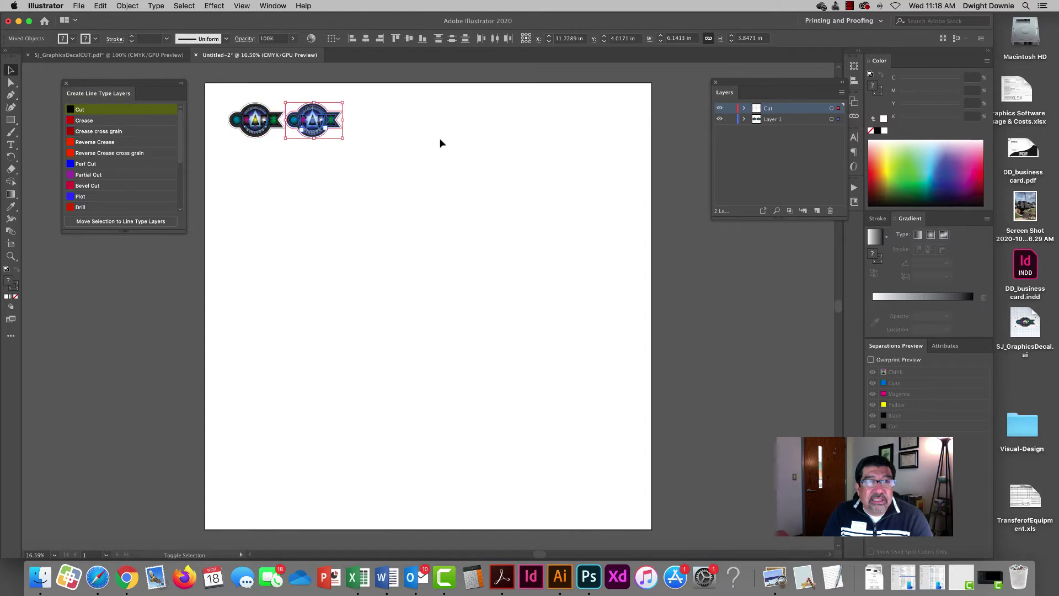
{"action": "key", "text": "a"}
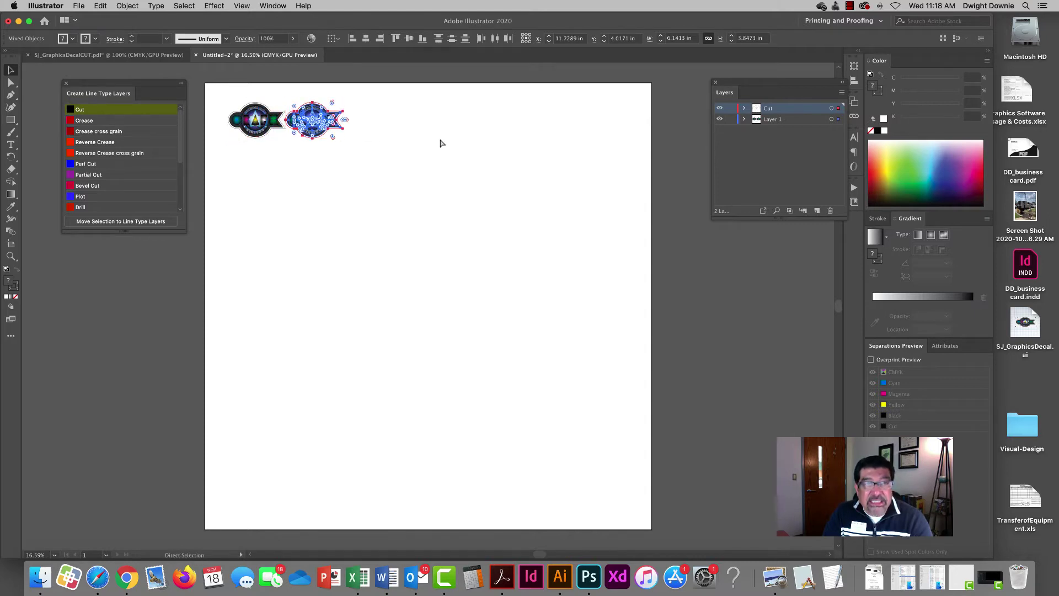
{"action": "key", "text": "super+d"}
{"action": "key", "text": "super+d"}
{"action": "key", "text": "super+d"}
{"action": "key", "text": "super+d"}
{"action": "key", "text": "super+d"}
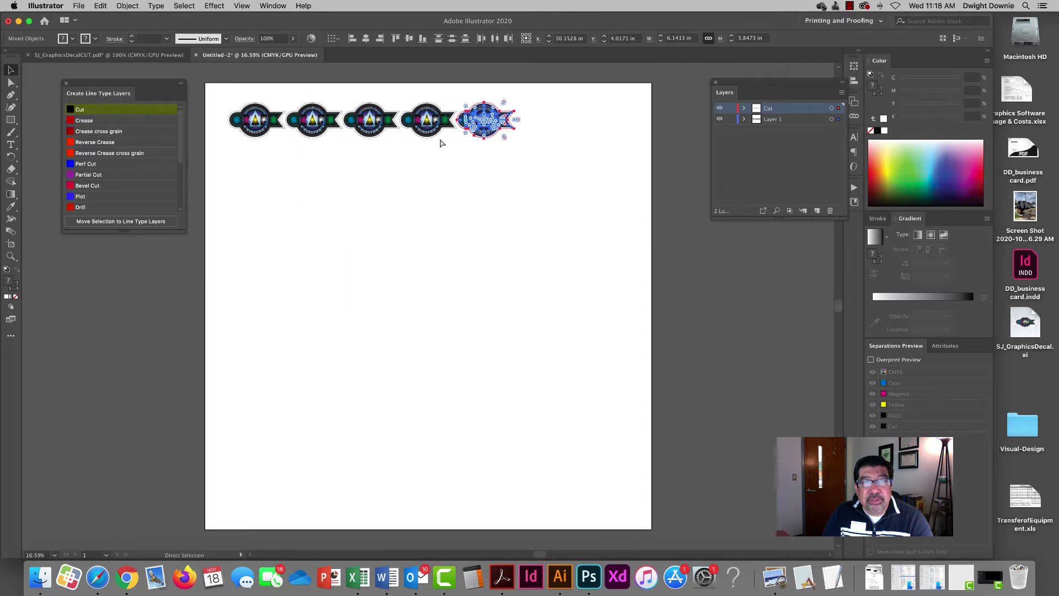
{"action": "key", "text": "v"}
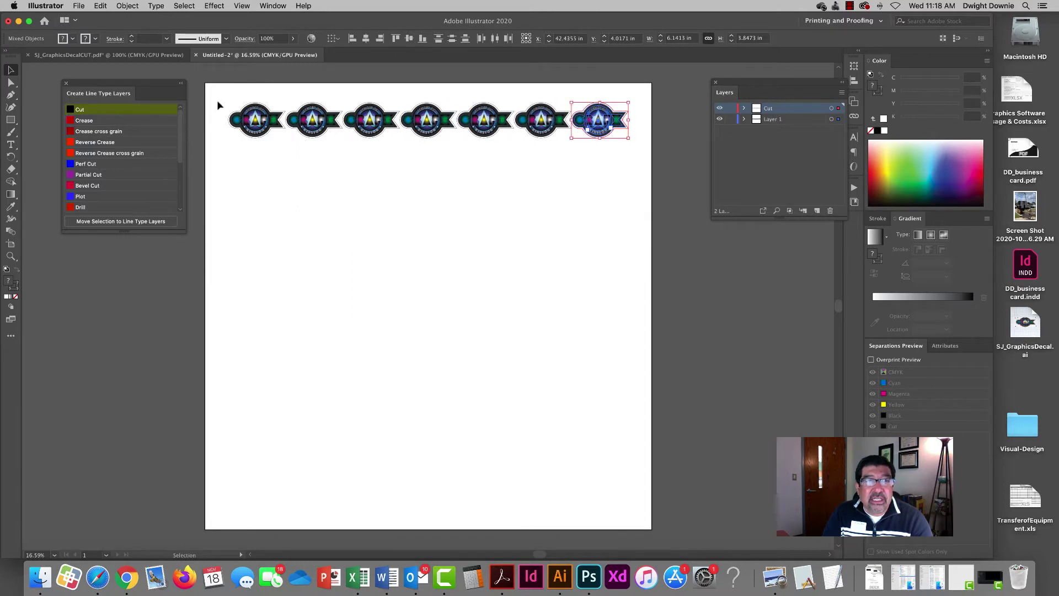
- Repeat the seven-decal row down the sheet to make ten rows, then deselect
{"action": "left_click_drag", "start_coordinate": [217, 100], "coordinate": [602, 164]}
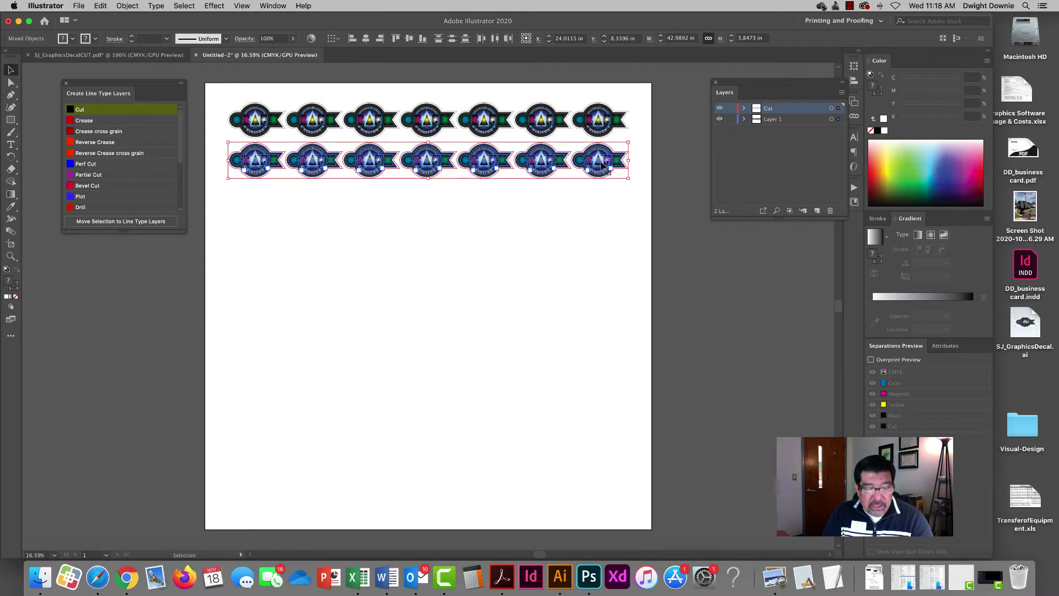
{"action": "key", "text": "super+d"}
{"action": "key", "text": "super+d"}
{"action": "key", "text": "super+d"}
{"action": "key", "text": "super+d"}
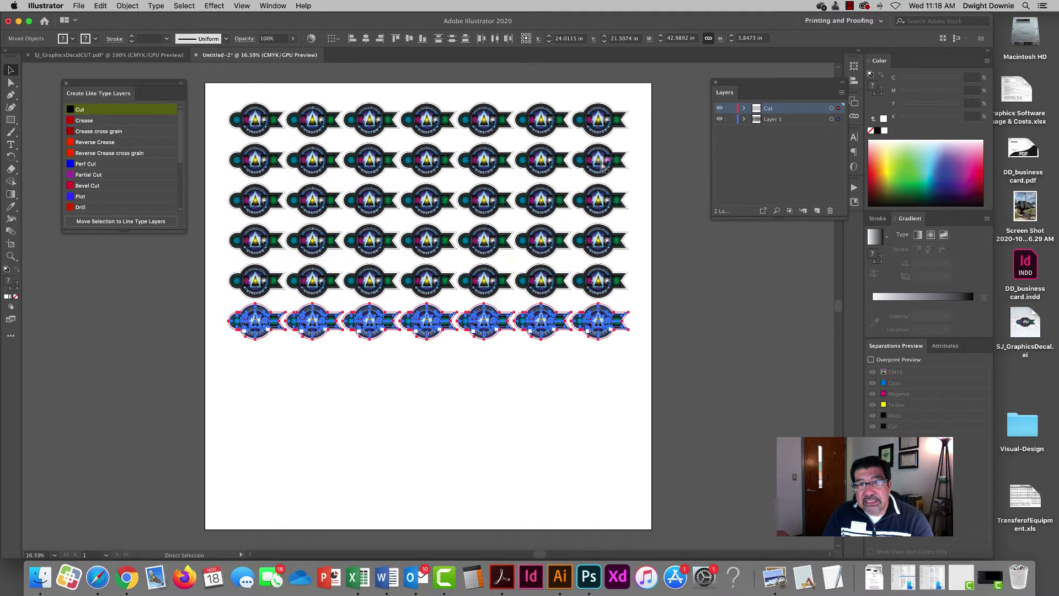
{"action": "key", "text": "super+d"}
{"action": "key", "text": "super+d"}
{"action": "key", "text": "super+d"}
{"action": "key", "text": "super+d"}
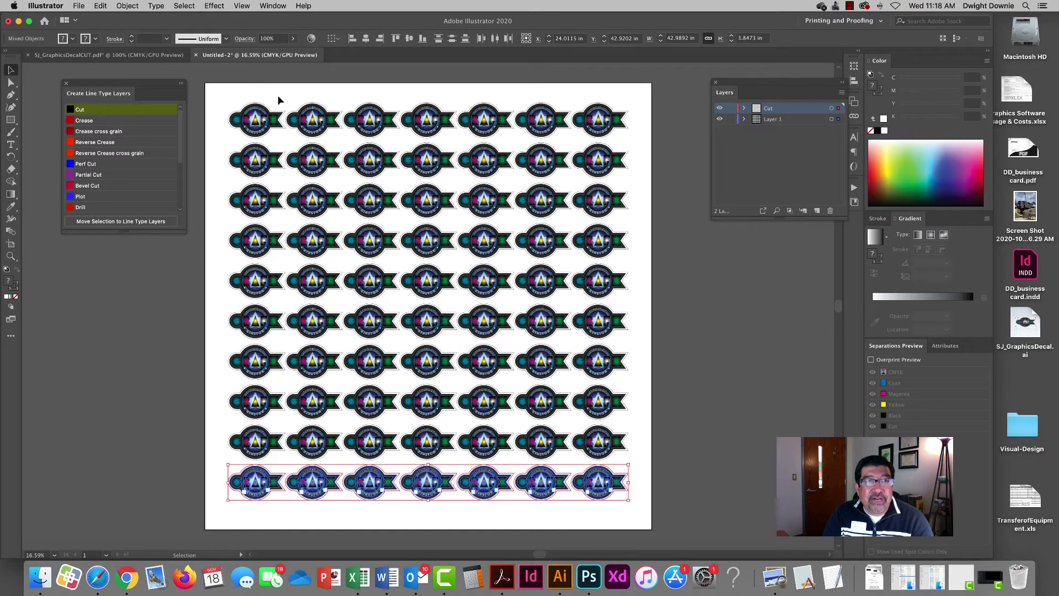
{"action": "left_click", "coordinate": [231, 92]}
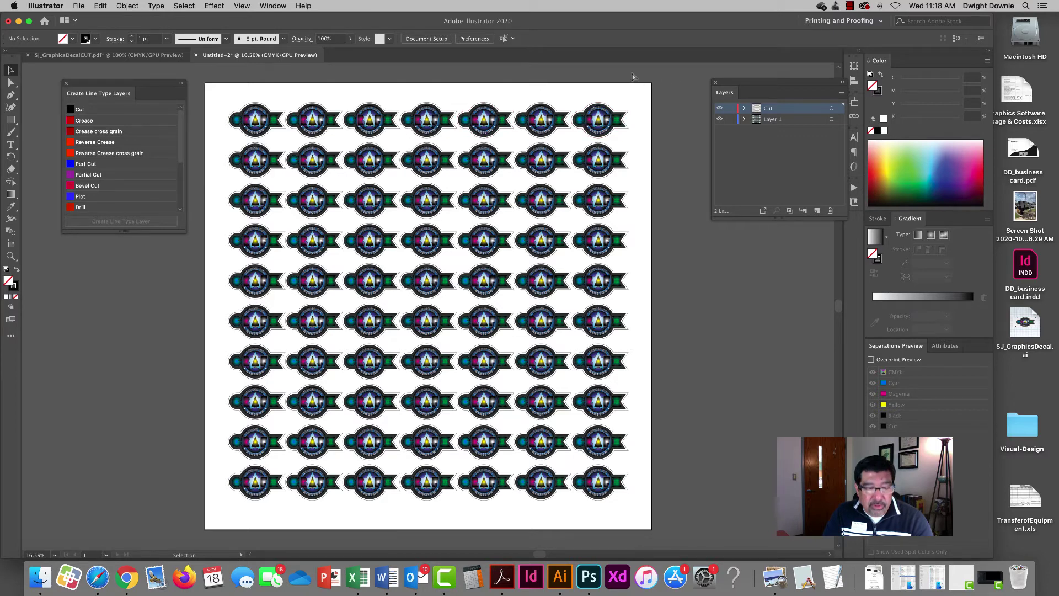
- Show rulers and compare the sheet against SJ_GraphicsDecalCUT.pdf, then return to Untitled-2
{"action": "key", "text": "super+r"}
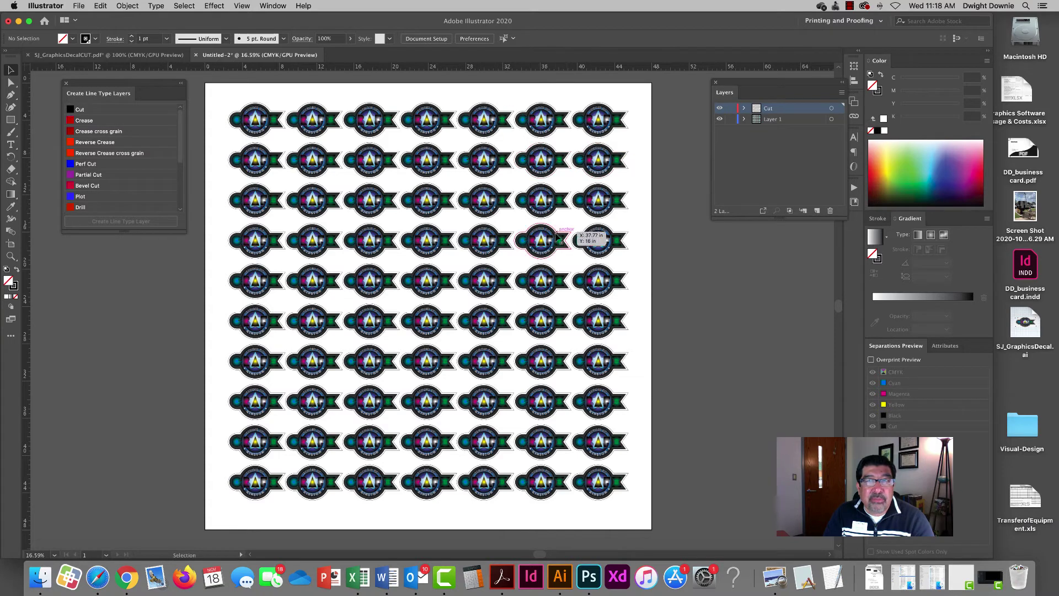
{"action": "left_click_drag", "start_coordinate": [768, 83], "coordinate": [736, 82]}
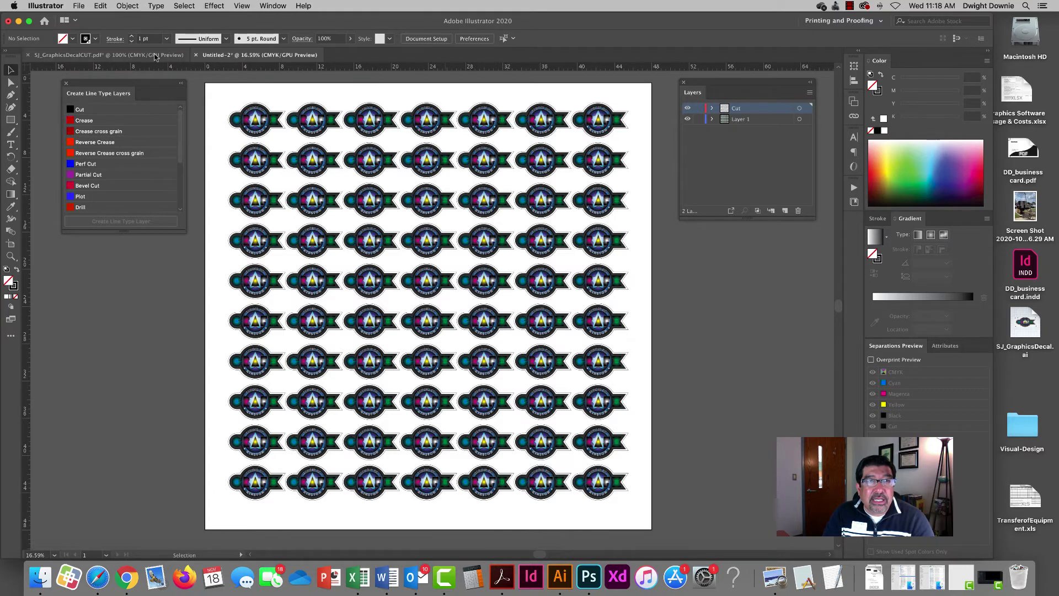
{"action": "left_click", "coordinate": [186, 55]}
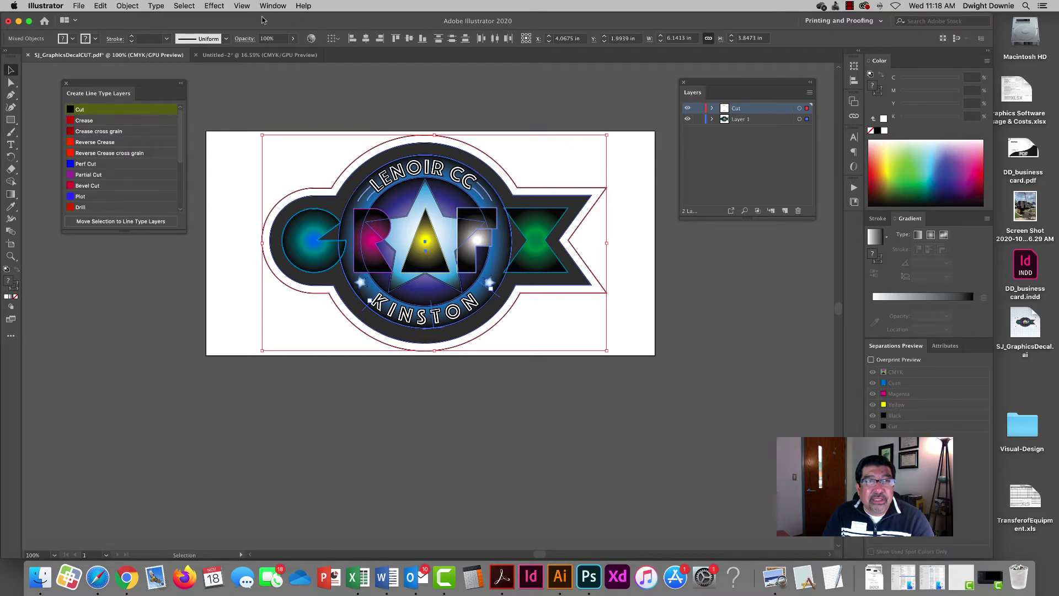
{"action": "left_click", "coordinate": [230, 55]}
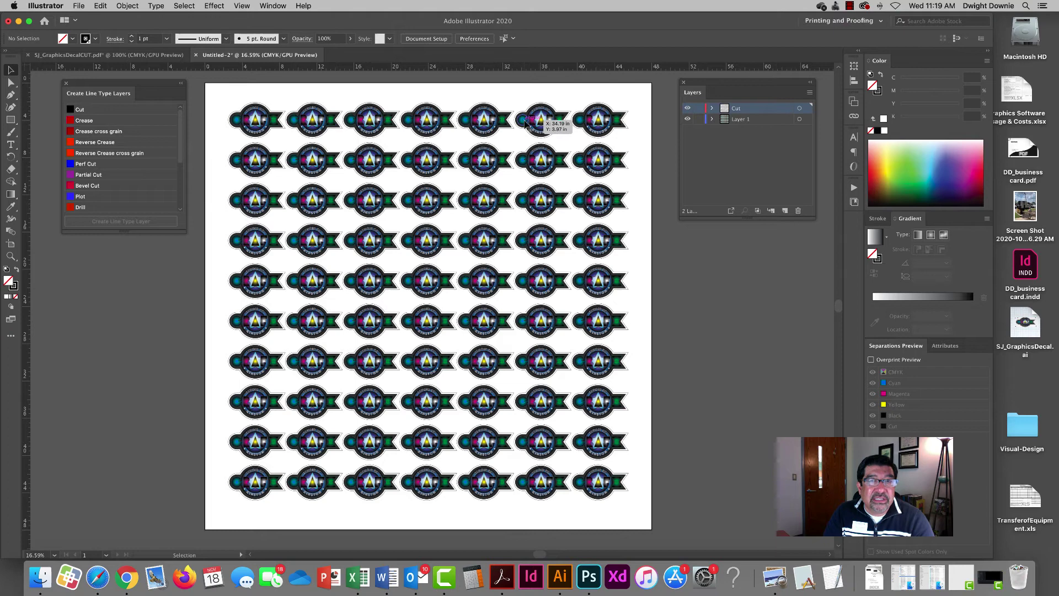
{"action": "scroll", "coordinate": [546, 124], "scroll_direction": "right", "scroll_amount": 1}
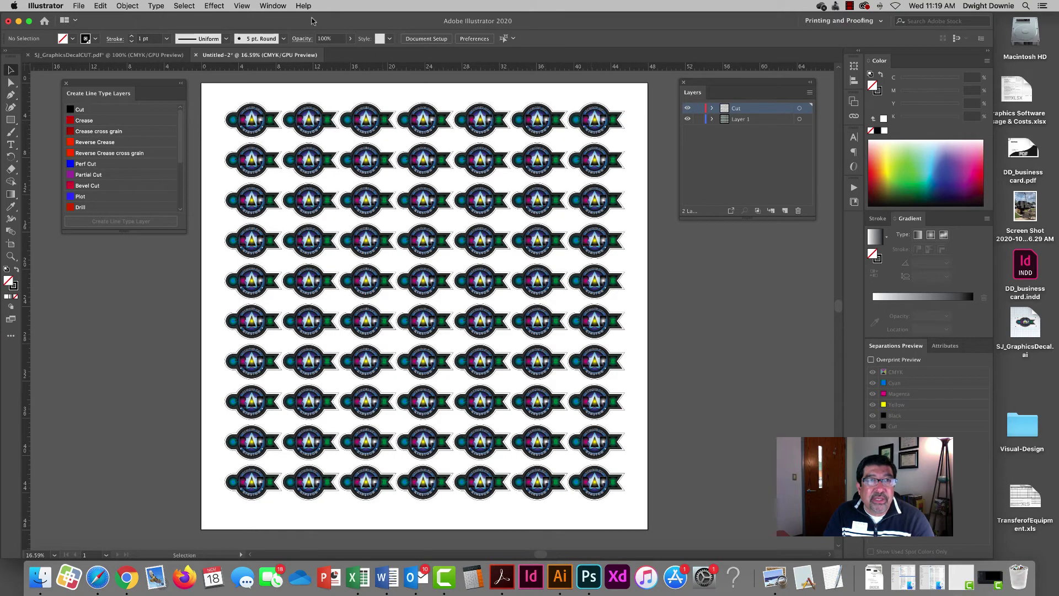
- Add round-corner i-cut register marks through the Esko ai-cut plug-in
{"action": "left_click", "coordinate": [274, 5]}
{"action": "mouse_move", "coordinate": [344, 253]}
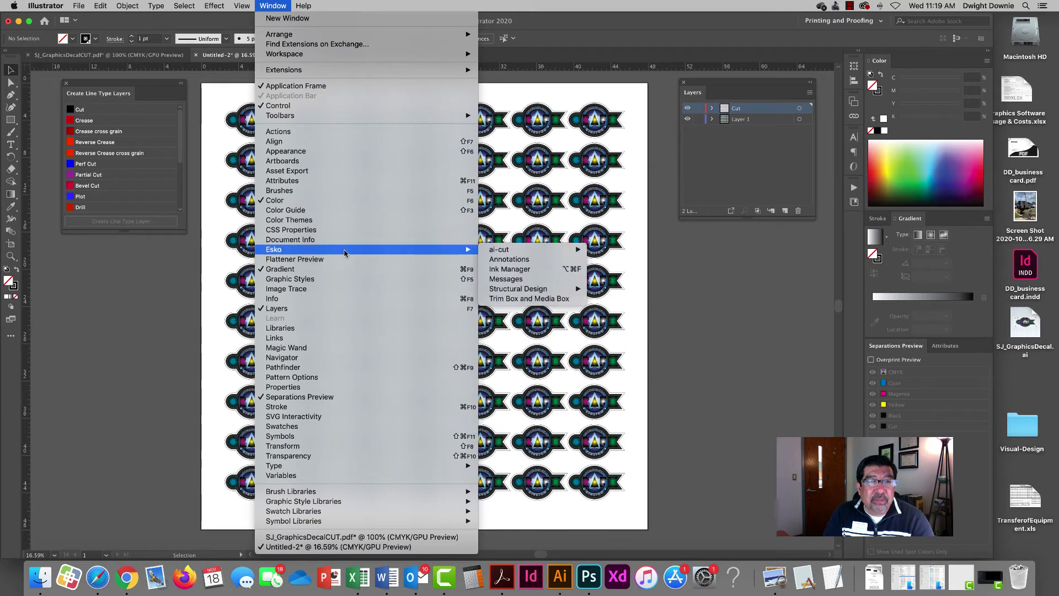
{"action": "mouse_move", "coordinate": [497, 250]}
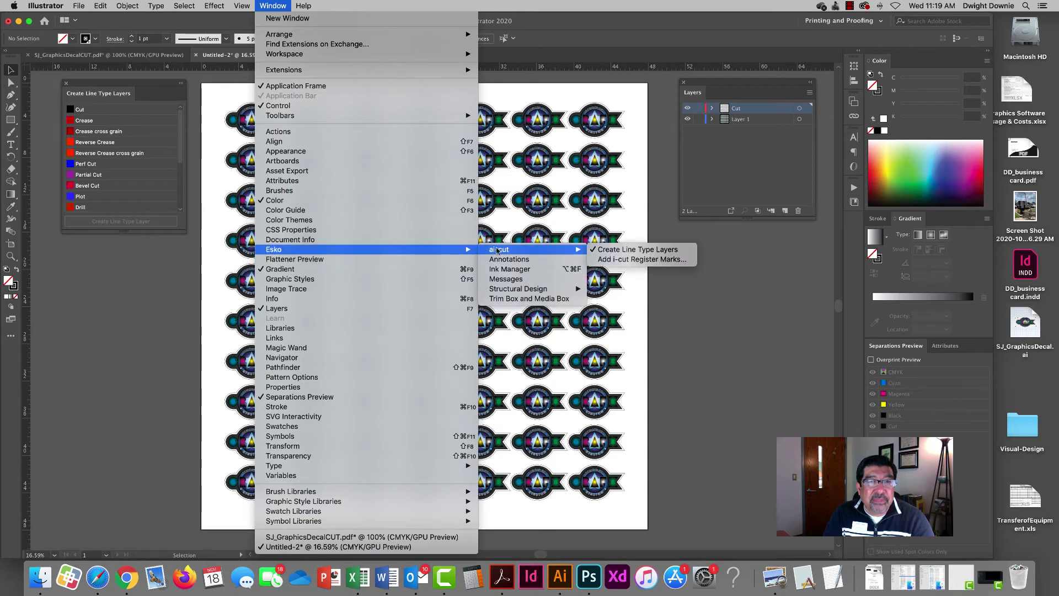
{"action": "left_click", "coordinate": [628, 260]}
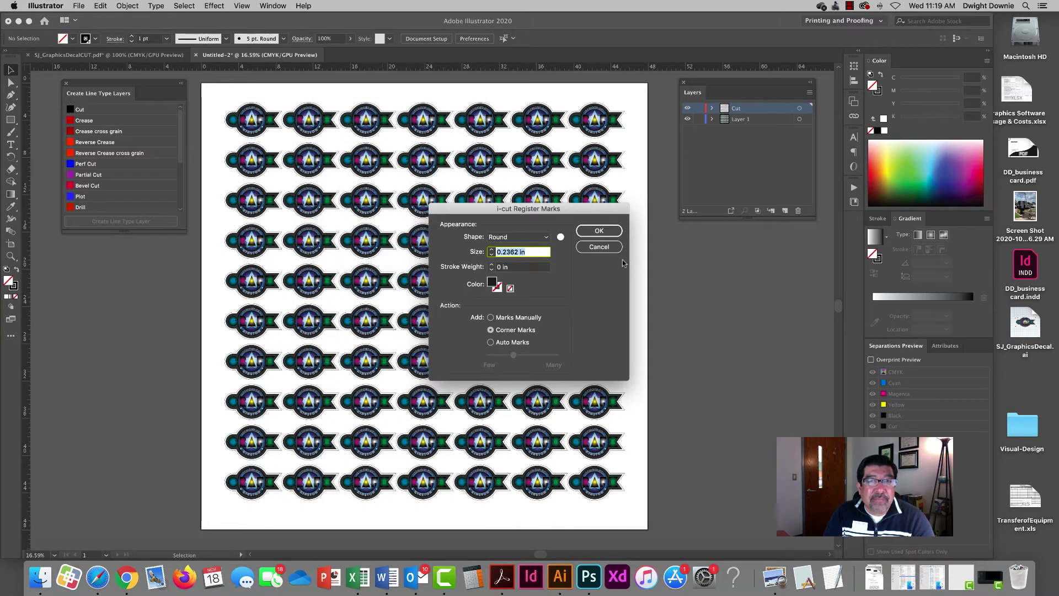
{"action": "left_click", "coordinate": [600, 230]}
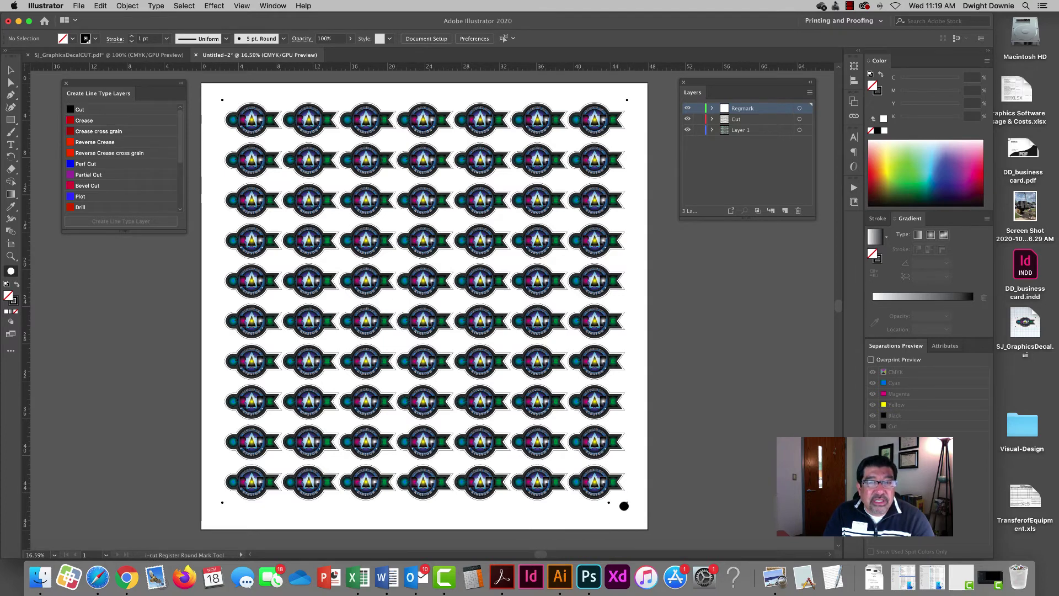
- Make the Cut layer visible and toggle Layer 1 off and on to check the cut lines
{"action": "scroll", "coordinate": [623, 509], "scroll_direction": "left", "scroll_amount": 1}
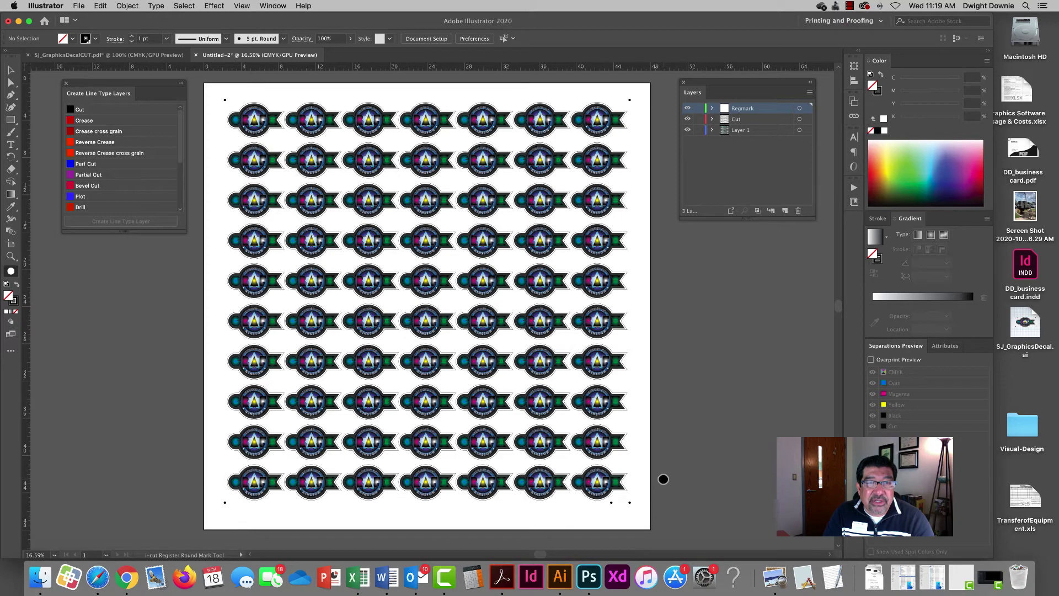
{"action": "left_click", "coordinate": [687, 119]}
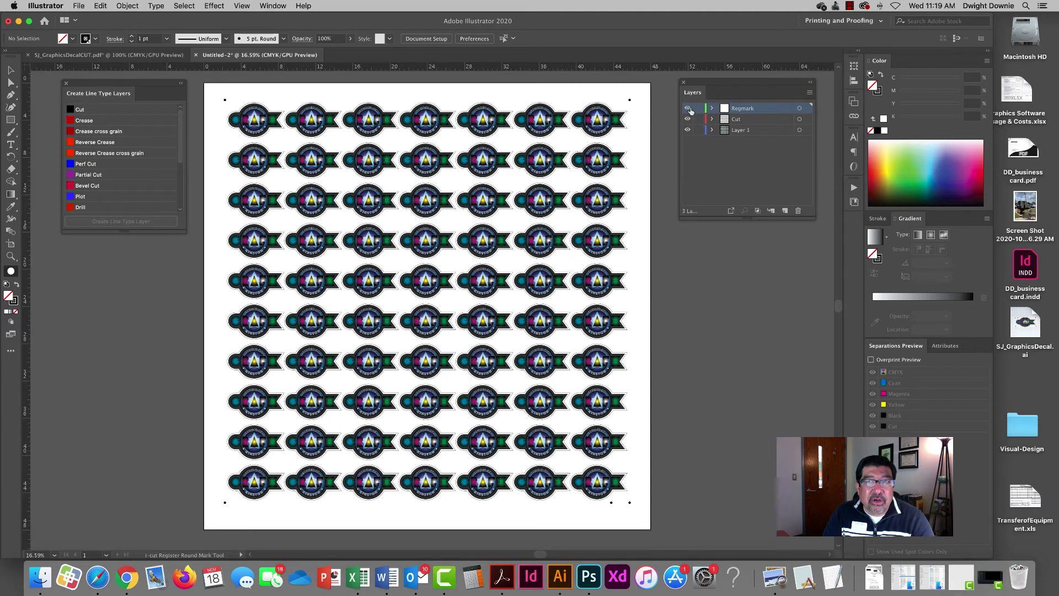
{"action": "left_click", "coordinate": [687, 130]}
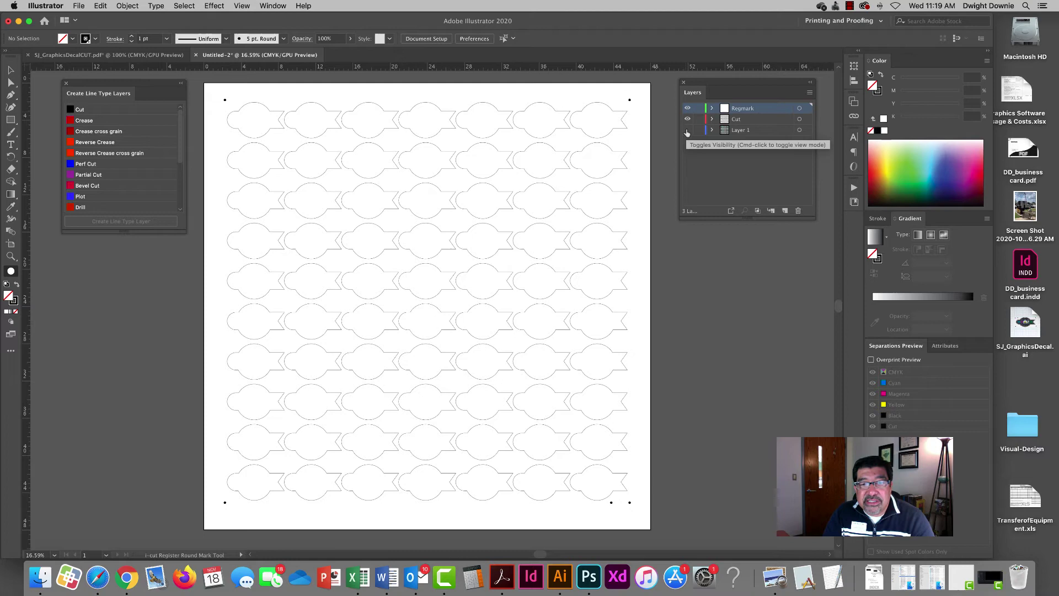
{"action": "left_click", "coordinate": [686, 130]}
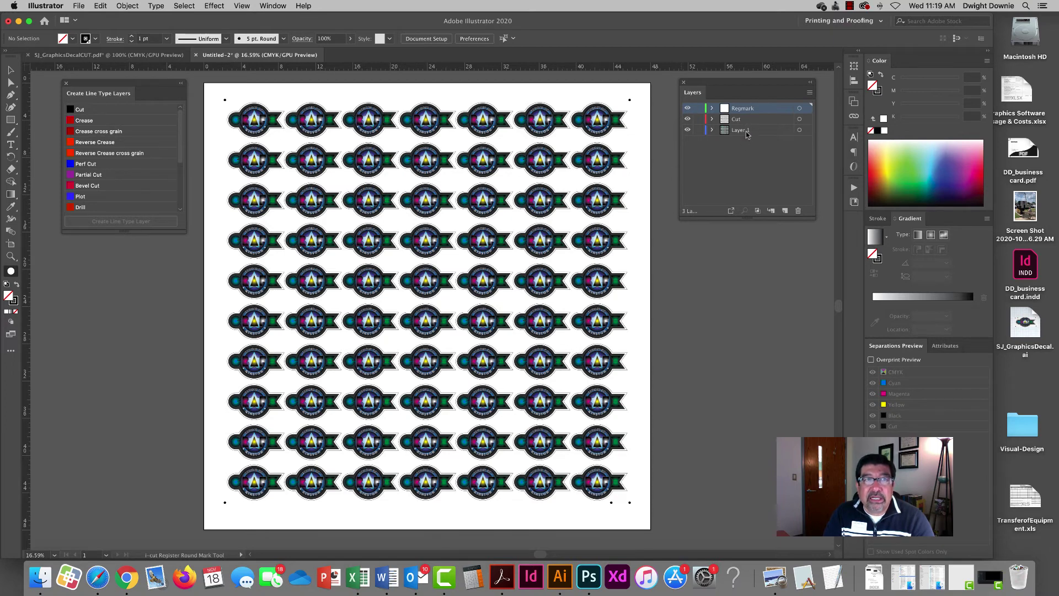
- Delete Layer 1 so only the cut lines and register marks remain
{"action": "left_click", "coordinate": [79, 6]}
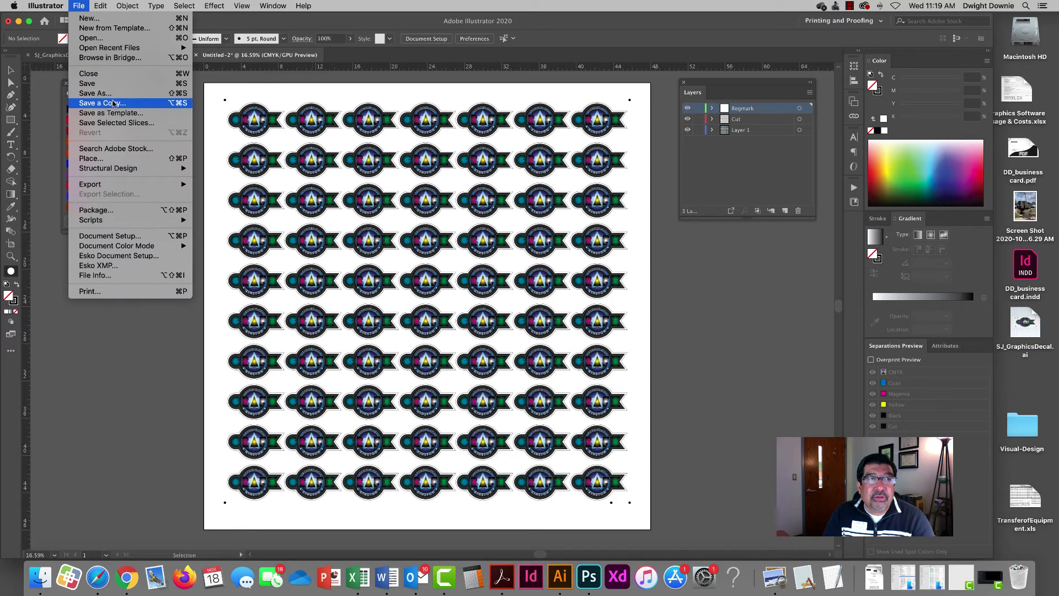
{"action": "left_click", "coordinate": [78, 5]}
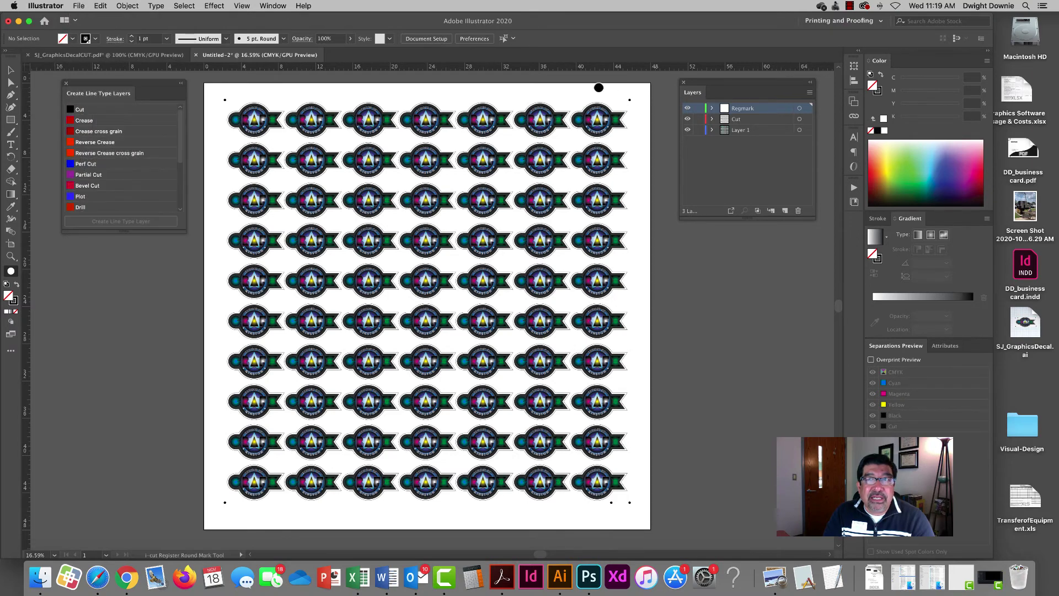
{"action": "left_click", "coordinate": [734, 131]}
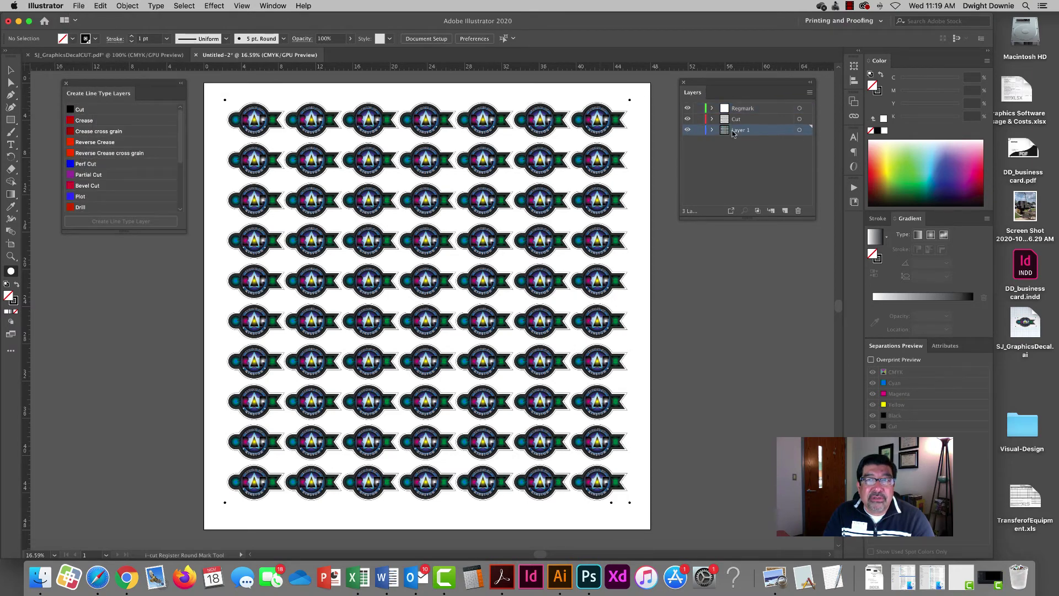
{"action": "left_click", "coordinate": [798, 210]}
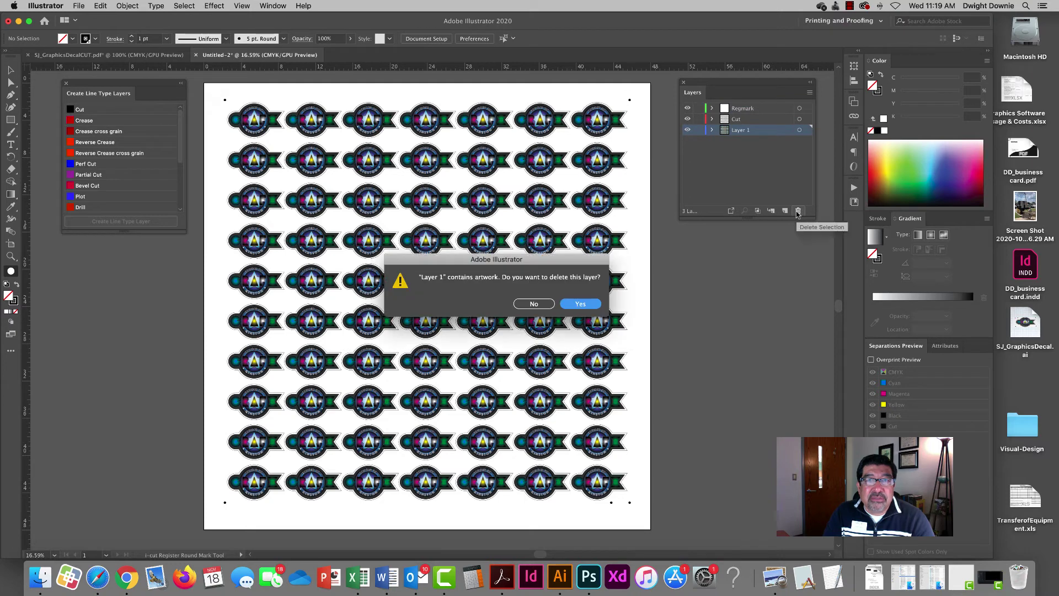
{"action": "left_click", "coordinate": [577, 304]}
- Save the cut-only sheet as DecalCUT.pdf in Adobe PDF format with default settings
{"action": "left_click", "coordinate": [78, 5]}
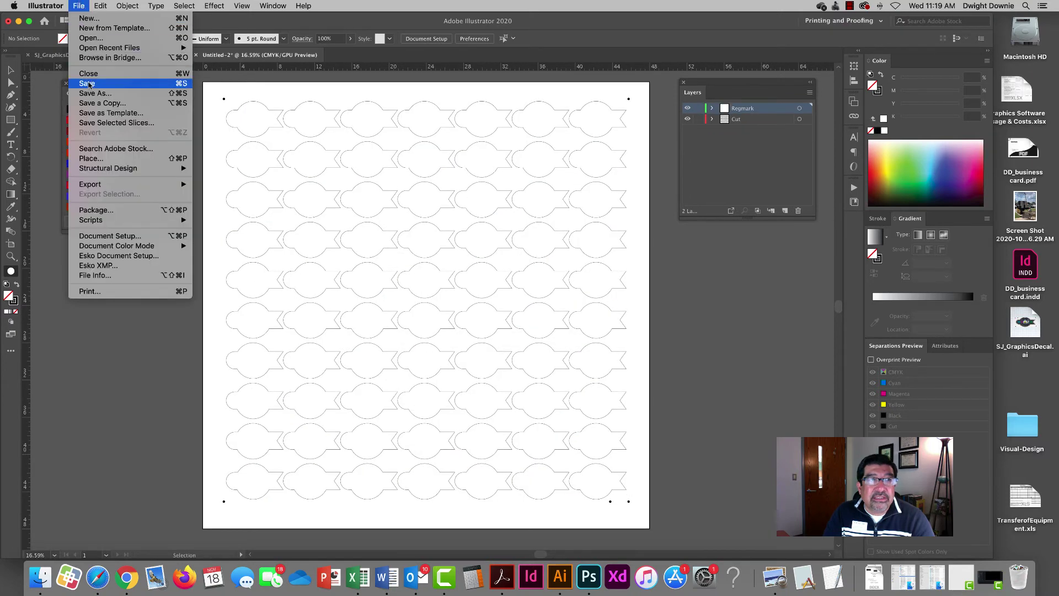
{"action": "left_click", "coordinate": [92, 94]}
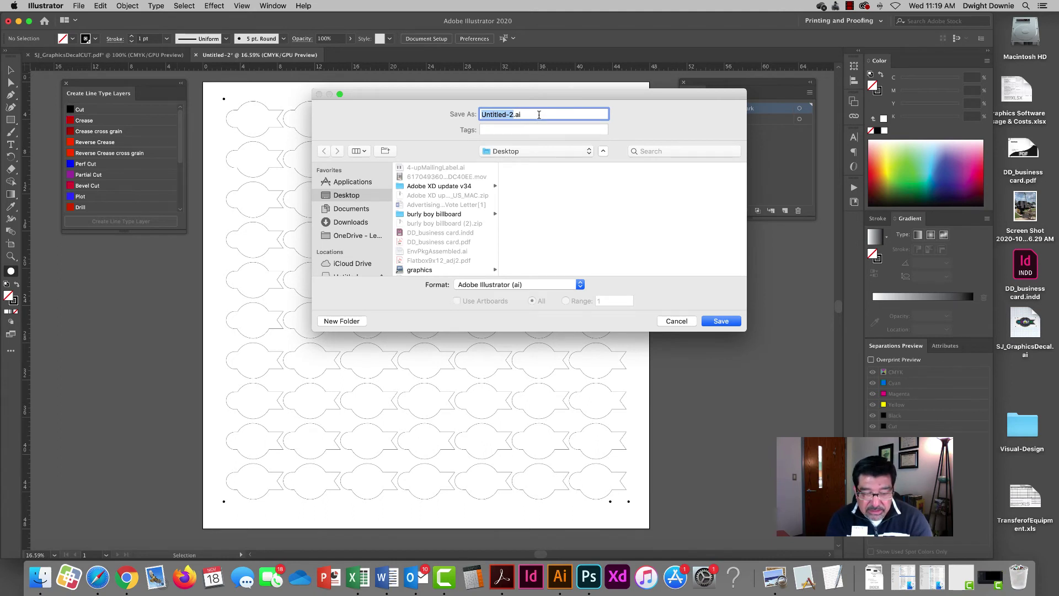
{"action": "type", "text": "DecalCUT"}
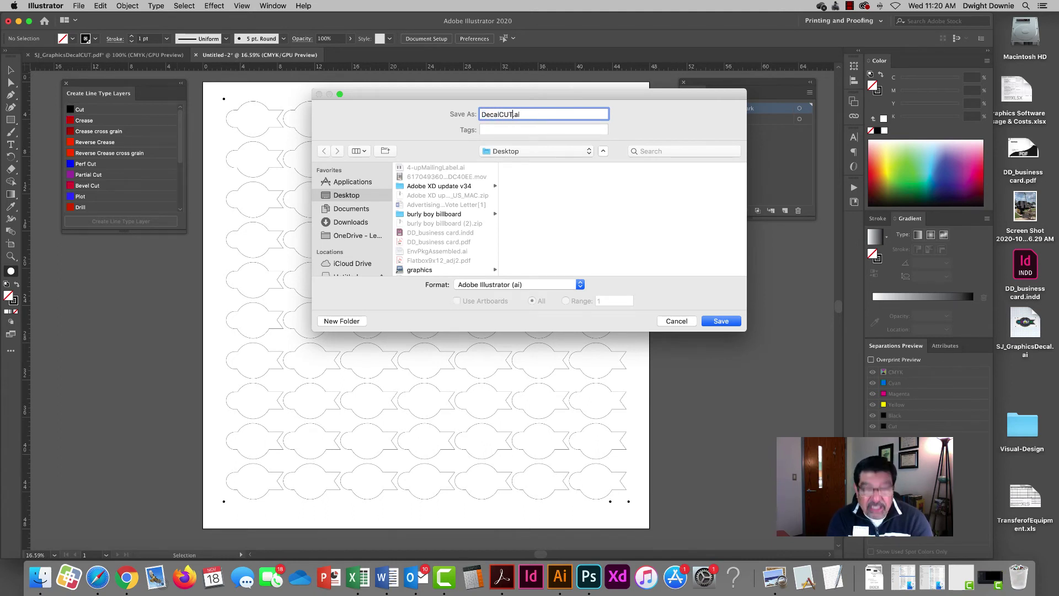
{"action": "left_click", "coordinate": [530, 284]}
{"action": "left_click", "coordinate": [528, 313]}
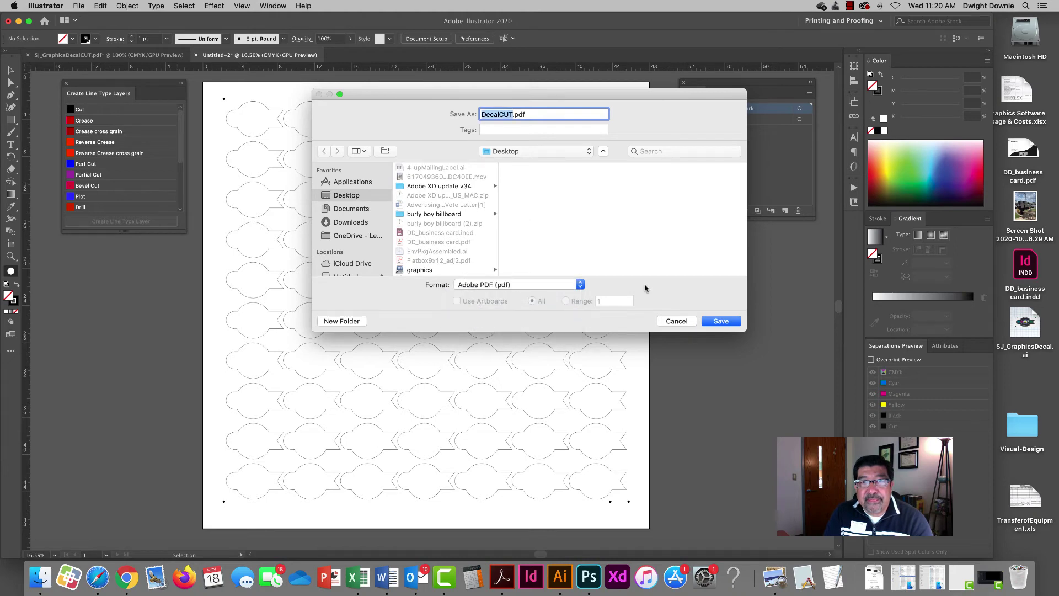
{"action": "left_click", "coordinate": [721, 321]}
{"action": "left_click", "coordinate": [680, 422]}
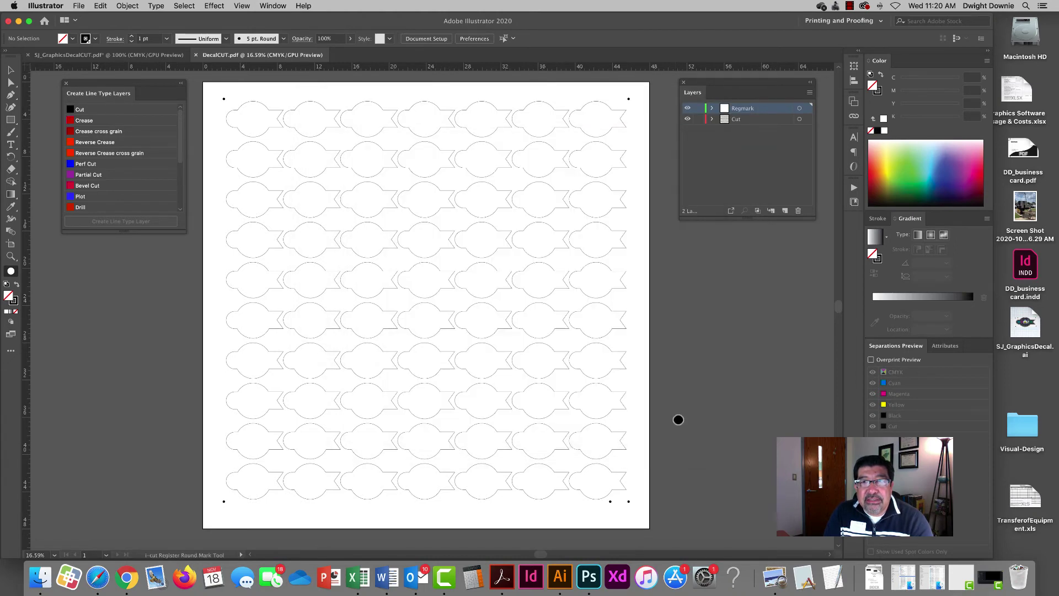
{"action": "left_click", "coordinate": [100, 5]}
- Undo to restore Layer 1's decal artwork, then toggle the Cut layer off and on to check it
{"action": "left_click", "coordinate": [121, 16]}
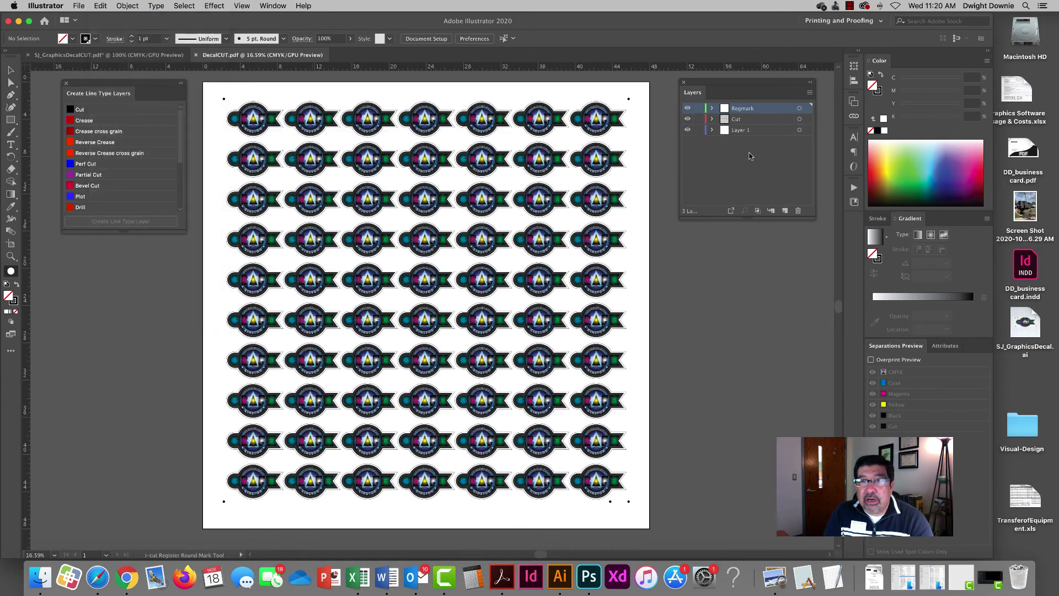
{"action": "left_click", "coordinate": [687, 119]}
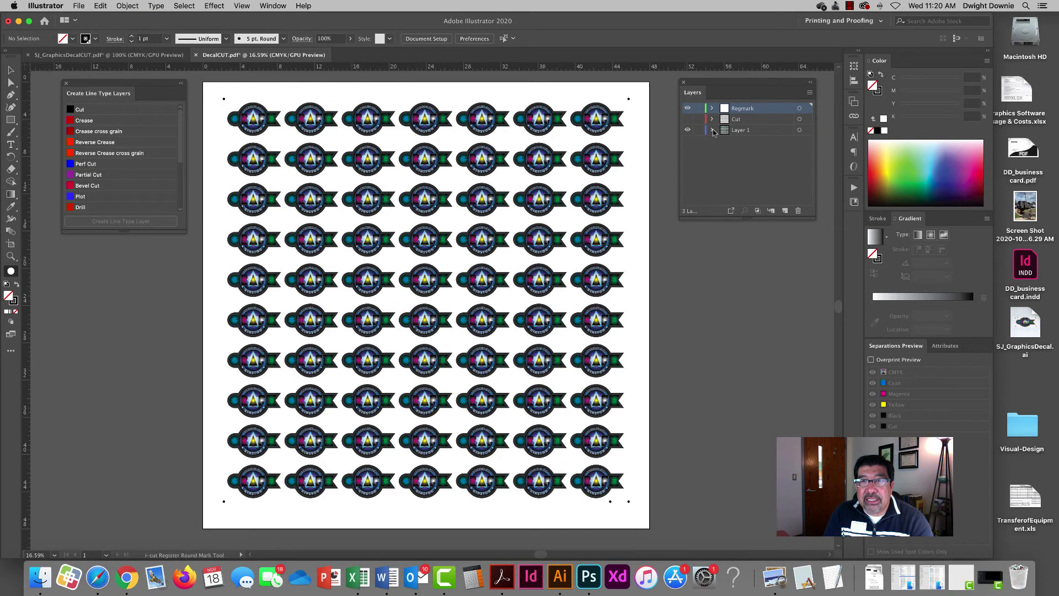
{"action": "left_click", "coordinate": [688, 121]}
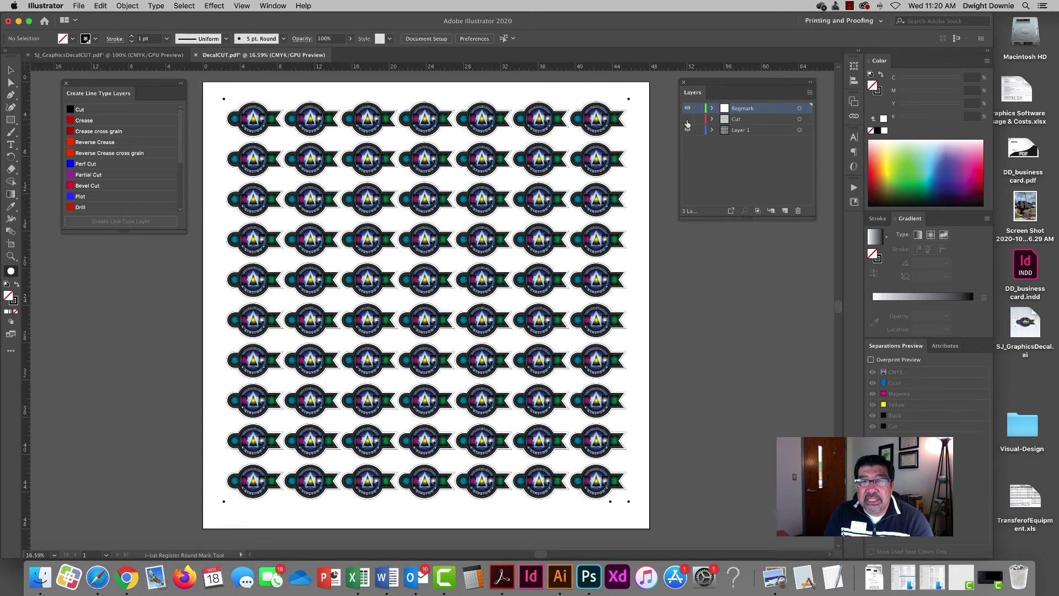
- Save the full-colour sheet as DecalPRINT.pdf with default Adobe PDF settings
{"action": "left_click", "coordinate": [78, 6]}
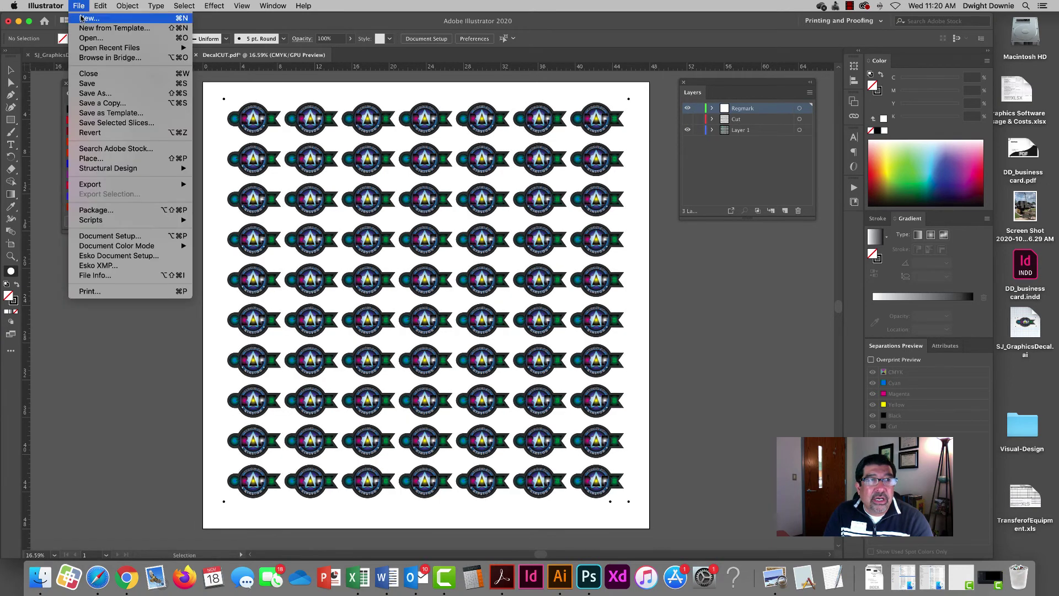
{"action": "left_click", "coordinate": [92, 93]}
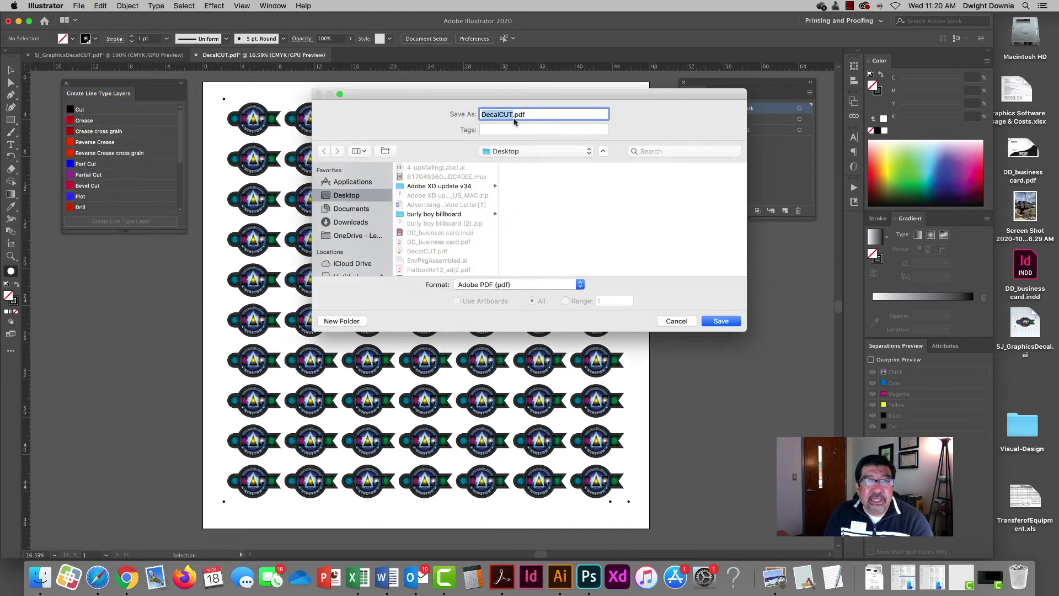
{"action": "key", "text": "Right"}
{"action": "key", "text": "BackSpace"}
{"action": "key", "text": "BackSpace"}
{"action": "key", "text": "BackSpace"}
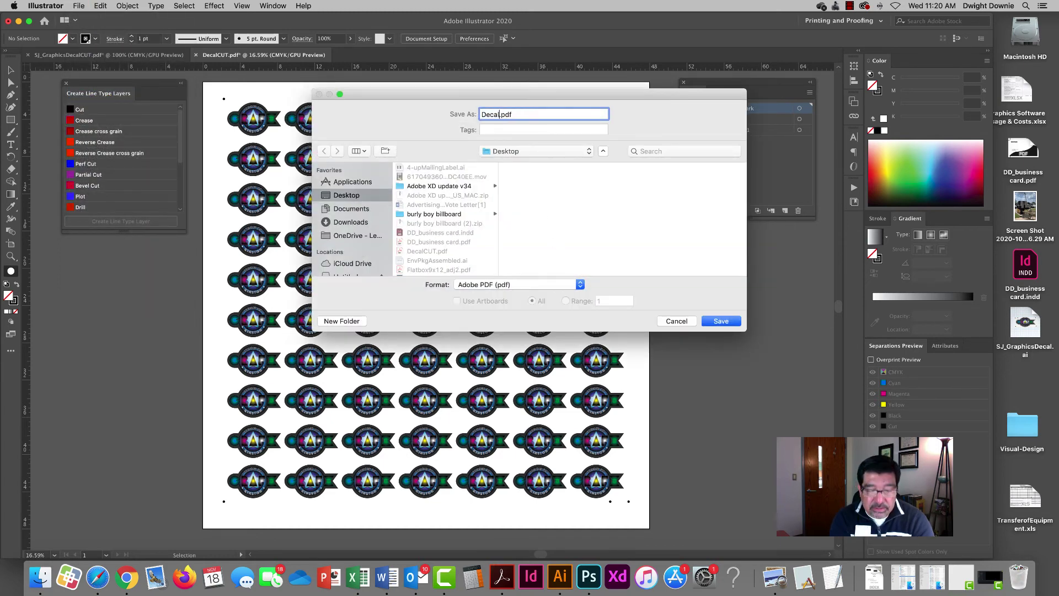
{"action": "type", "text": "PRINT"}
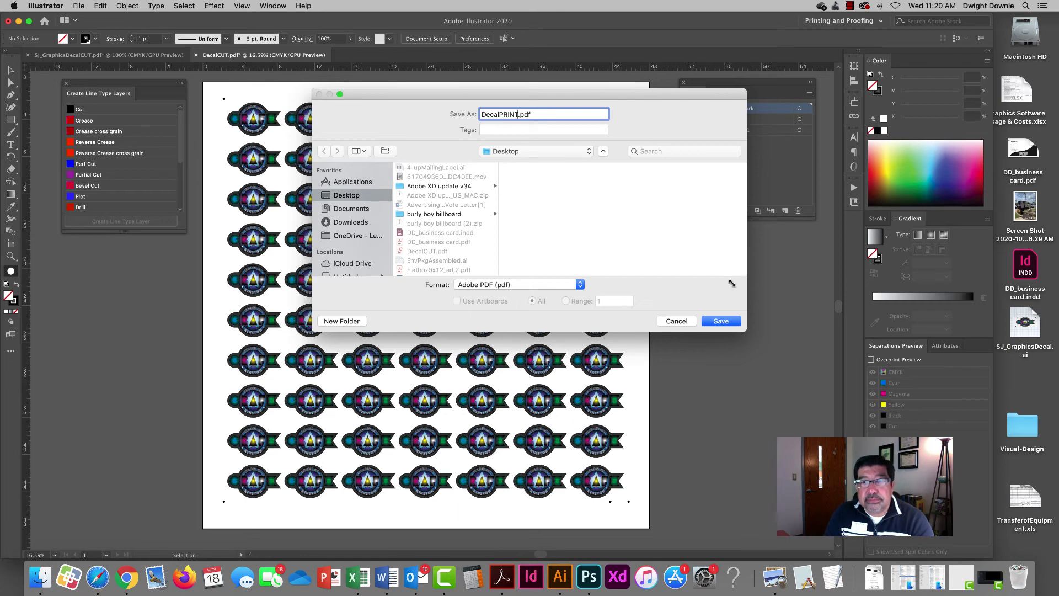
{"action": "left_click", "coordinate": [729, 320]}
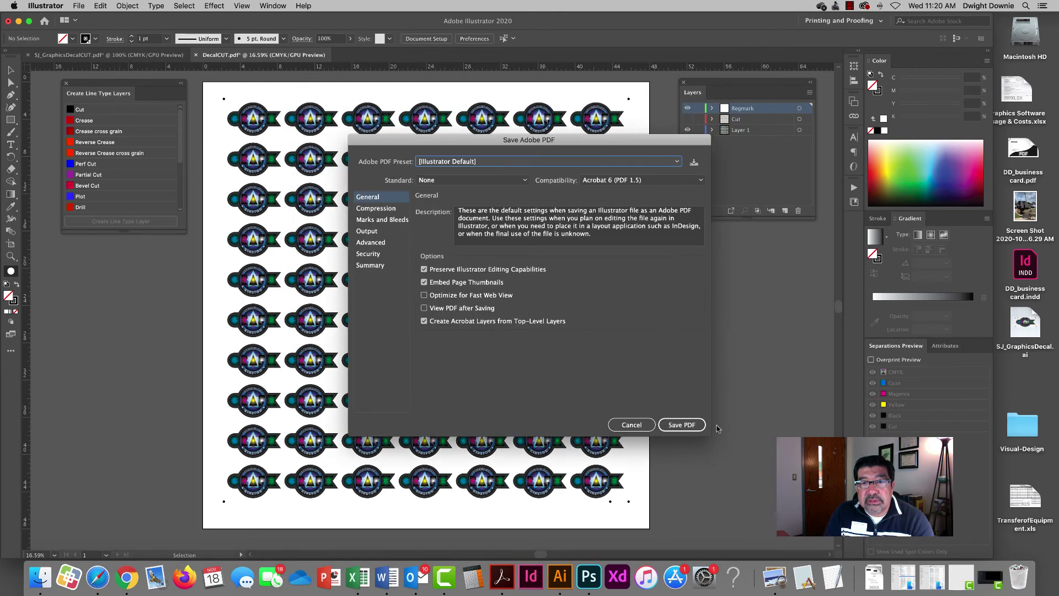
{"action": "left_click", "coordinate": [682, 424]}
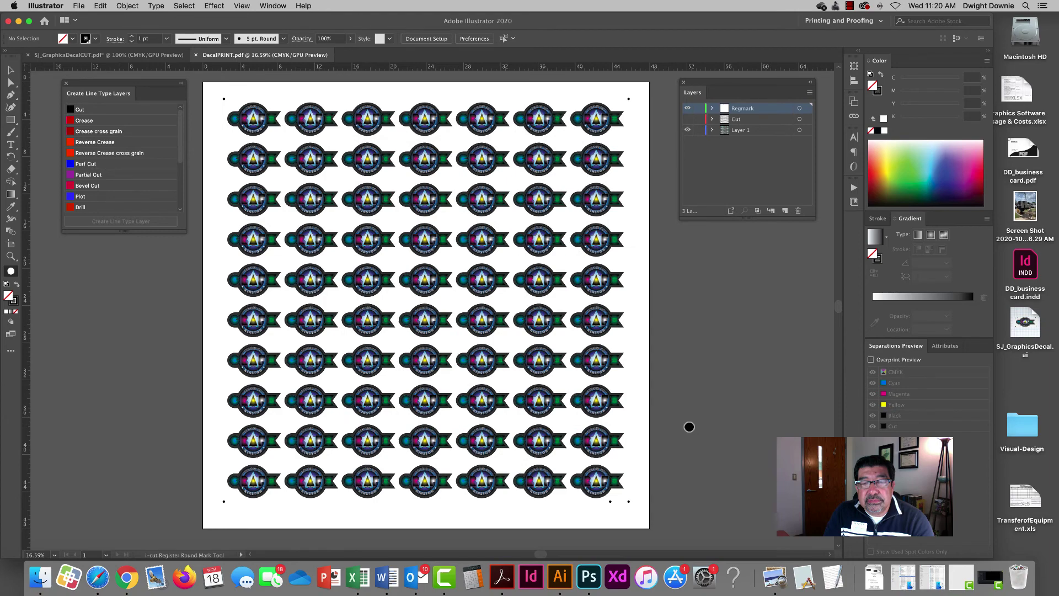
- Hide Illustrator, move DecalPRINT.pdf to the middle of the desktop and preview it
{"action": "left_click", "coordinate": [19, 22]}
{"action": "key", "text": "super+h"}
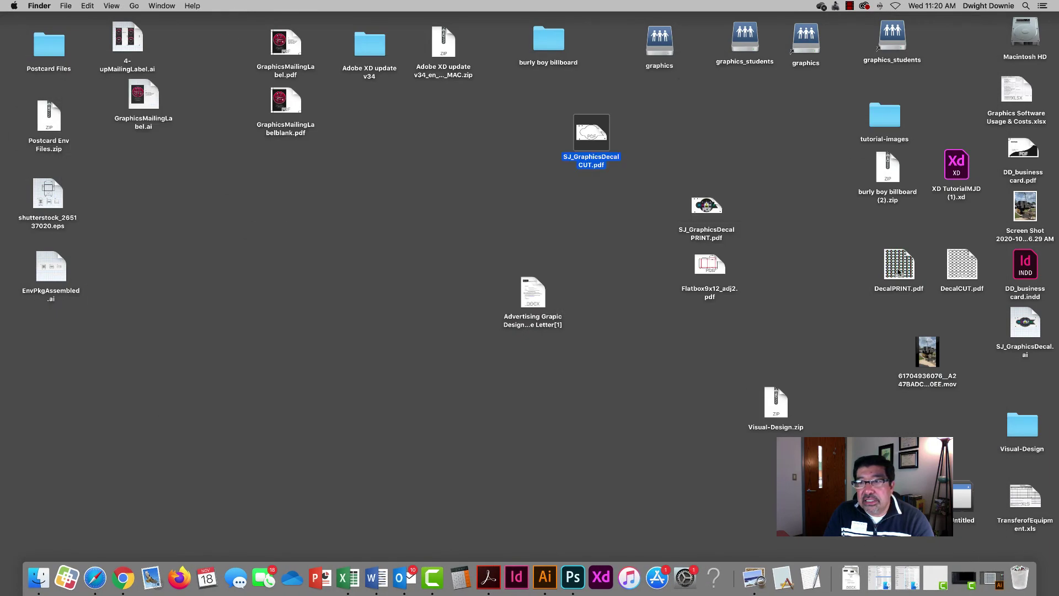
{"action": "left_click_drag", "start_coordinate": [898, 272], "coordinate": [635, 255]}
{"action": "key", "text": "space"}
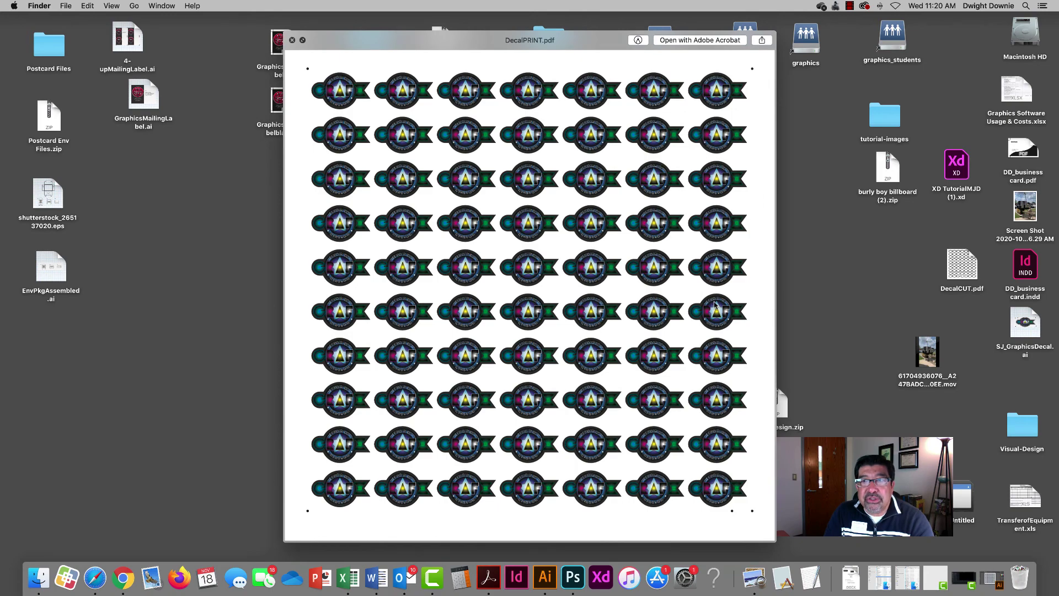
{"action": "key", "text": "space"}
- Place DecalCUT.pdf next to DecalPRINT.pdf, preview it, and compare with SJ_GraphicsDecalCUT.pdf
{"action": "left_click_drag", "start_coordinate": [969, 274], "coordinate": [647, 316]}
{"action": "key", "text": "space"}
{"action": "key", "text": "space"}
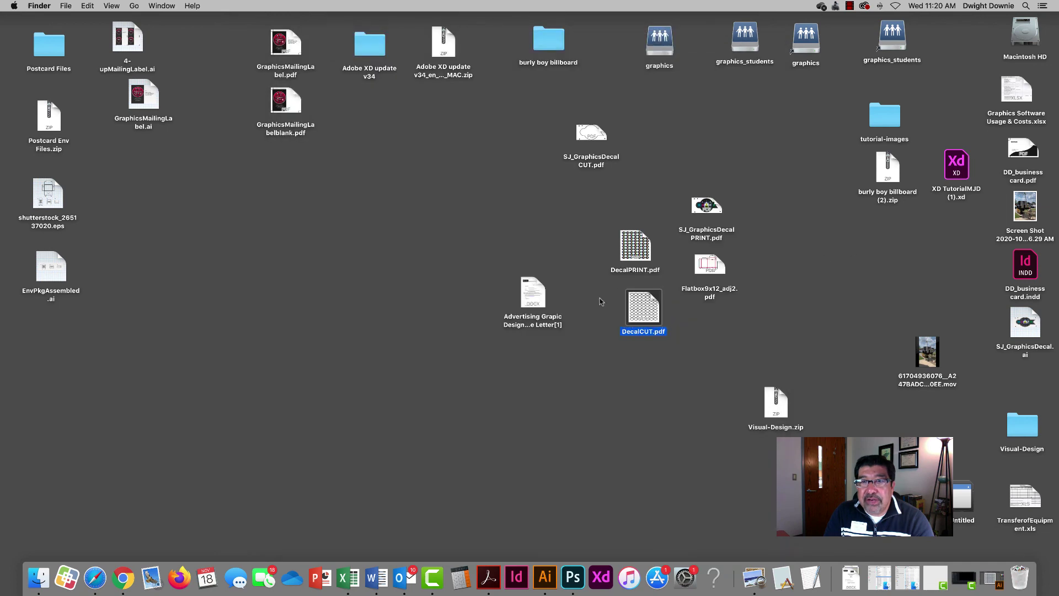
{"action": "left_click", "coordinate": [605, 153]}
{"action": "key", "text": "space"}
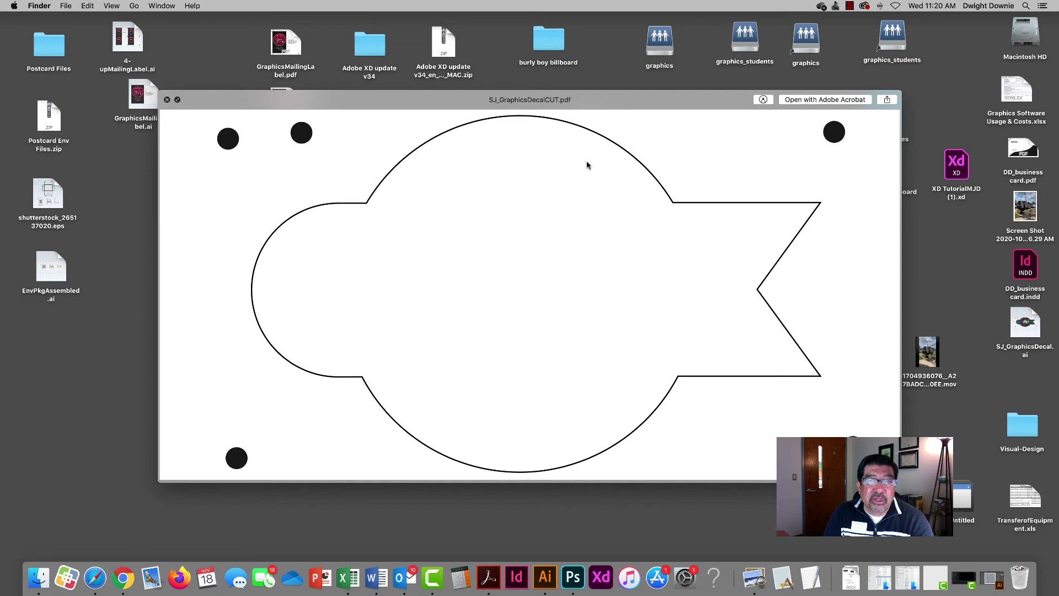
{"action": "key", "text": "space"}
- Preview DecalCUT.pdf and DecalPRINT.pdf once more to confirm both files
{"action": "left_click", "coordinate": [644, 312]}
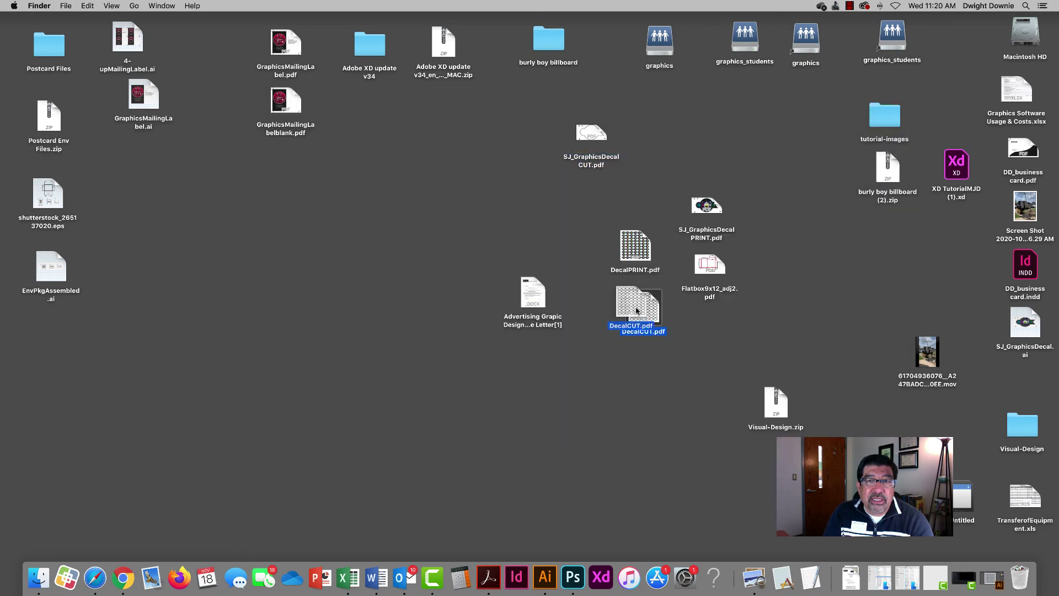
{"action": "key", "text": "space"}
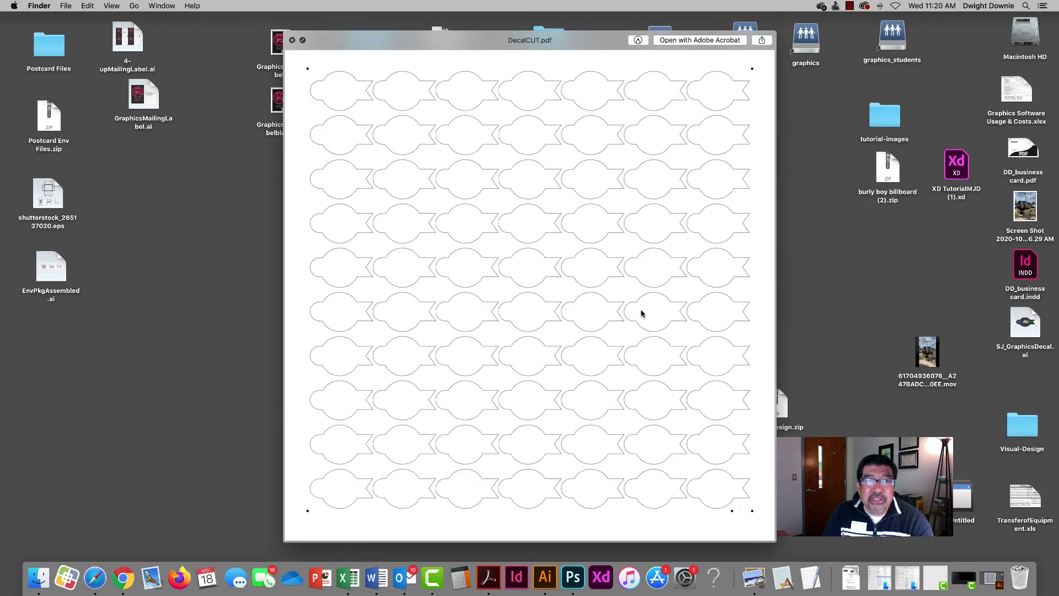
{"action": "key", "text": "space"}
{"action": "left_click", "coordinate": [639, 257]}
{"action": "key", "text": "space"}
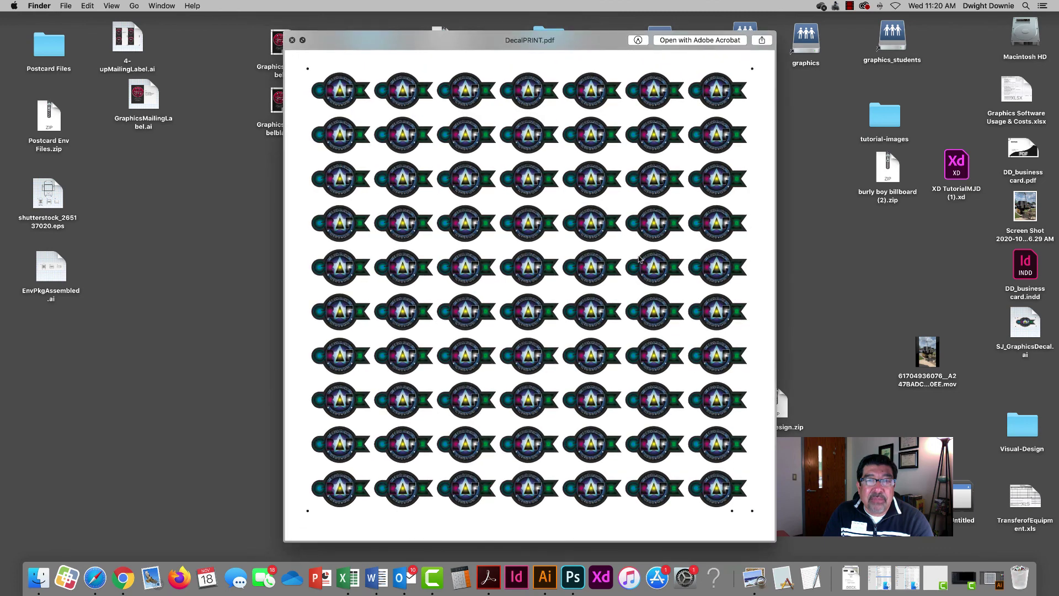
{"action": "key", "text": "space"}
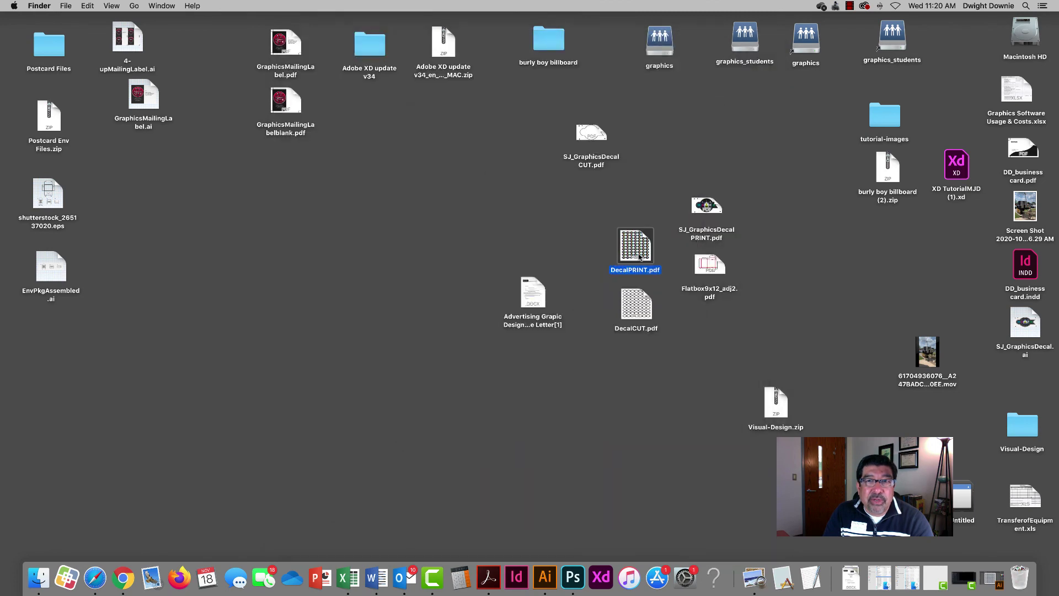
- Open the graphics_students server and drag DecalPRINT.pdf toward the ESKO queue folder
{"action": "double_click", "coordinate": [745, 39]}
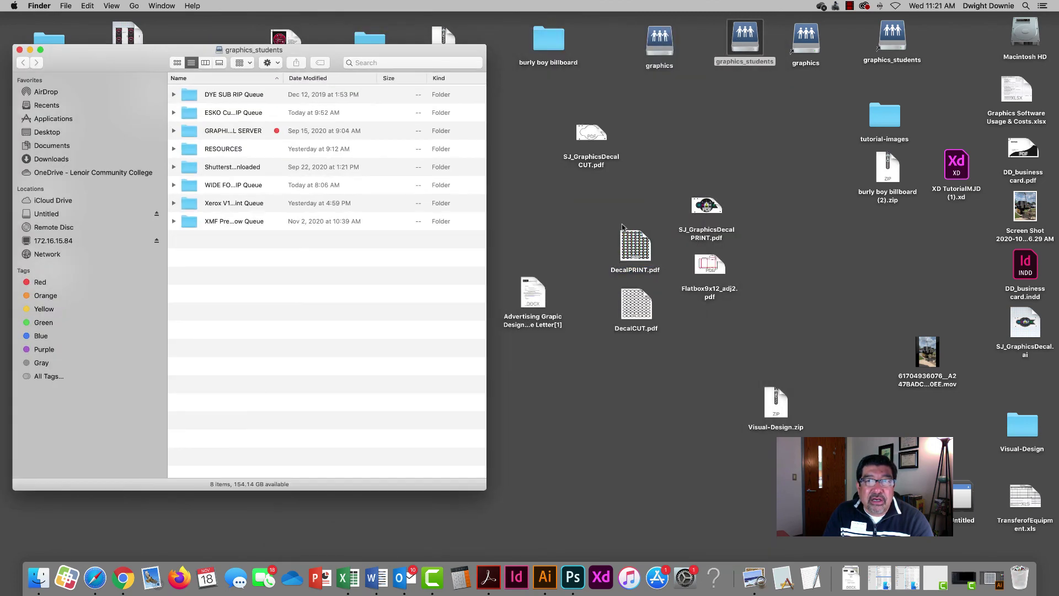
{"action": "left_click", "coordinate": [633, 252]}
{"action": "mouse_move", "coordinate": [633, 252]}
{"action": "left_mouse_down"}
{"action": "mouse_move", "coordinate": [265, 134]}
{"action": "mouse_move", "coordinate": [250, 113]}
{"action": "mouse_move", "coordinate": [252, 190]}
{"action": "mouse_move", "coordinate": [670, 163]}
{"action": "mouse_move", "coordinate": [687, 243]}
{"action": "mouse_move", "coordinate": [640, 257]}
{"action": "mouse_move", "coordinate": [234, 187]}
{"action": "mouse_move", "coordinate": [641, 248]}
{"action": "left_mouse_up"}
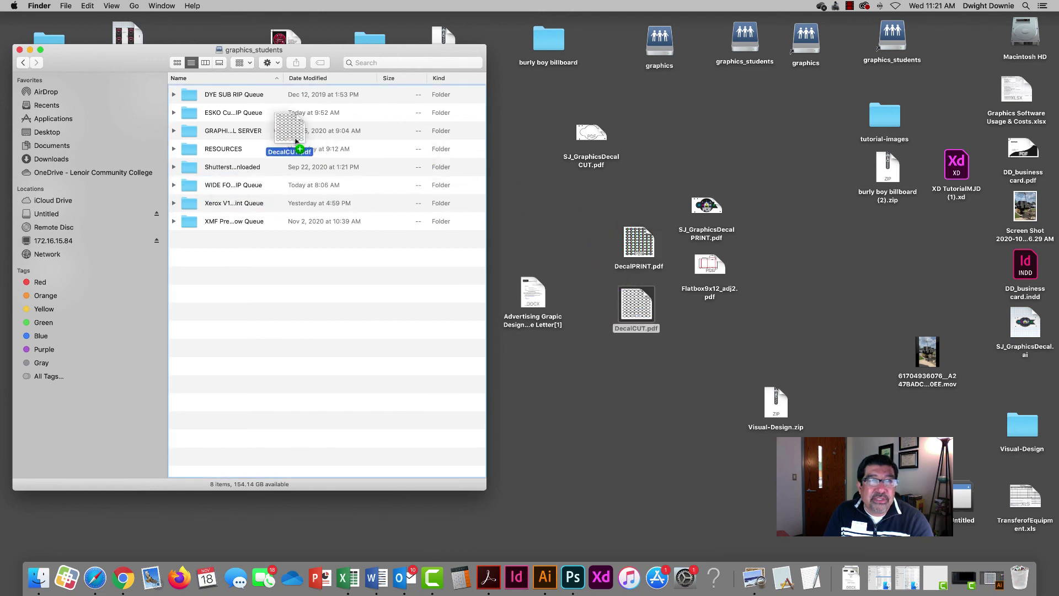